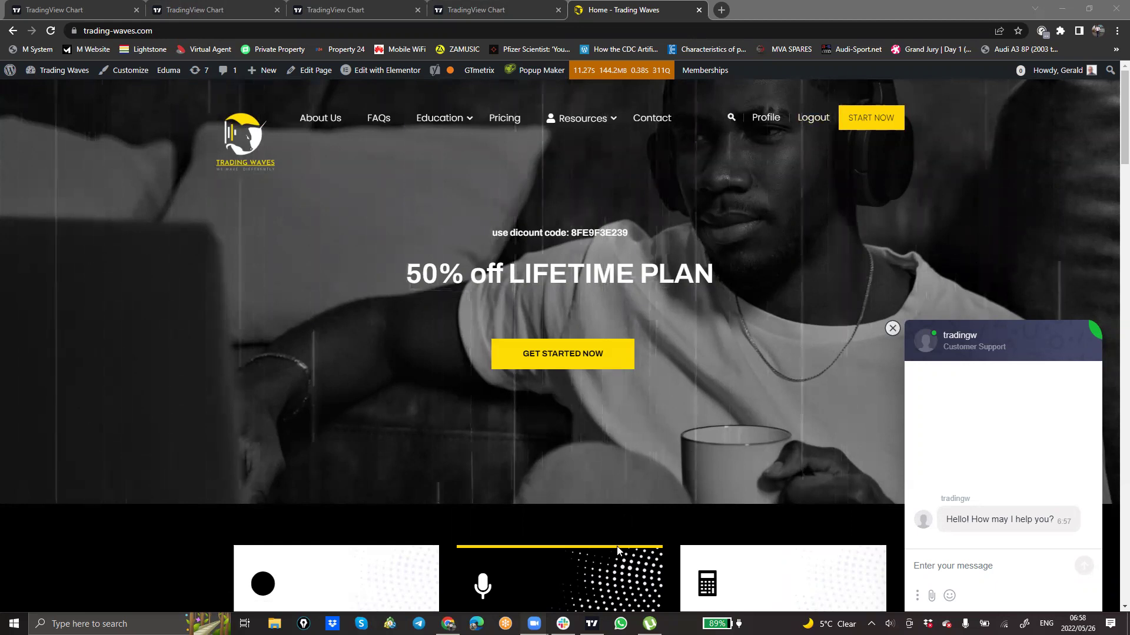
# Step: Switch to the TradingView app and show the NZDCHF 1h chart in full screen, framing the waves from January to June
pyautogui.moveTo(592, 622)
pyautogui.click(597, 574)
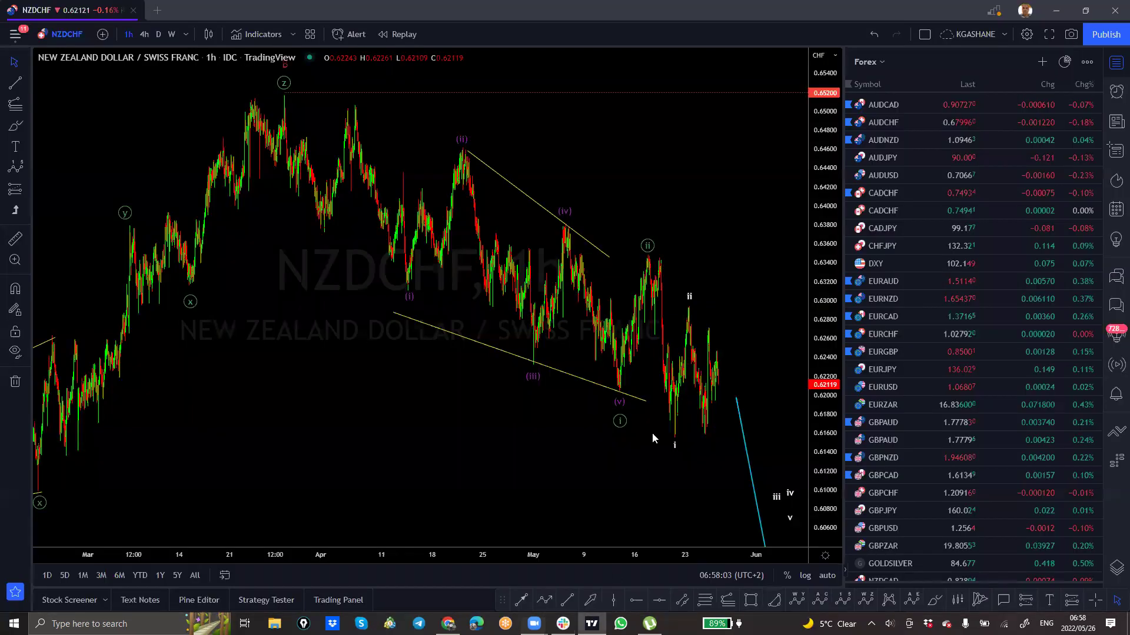
pyautogui.click(1049, 34)
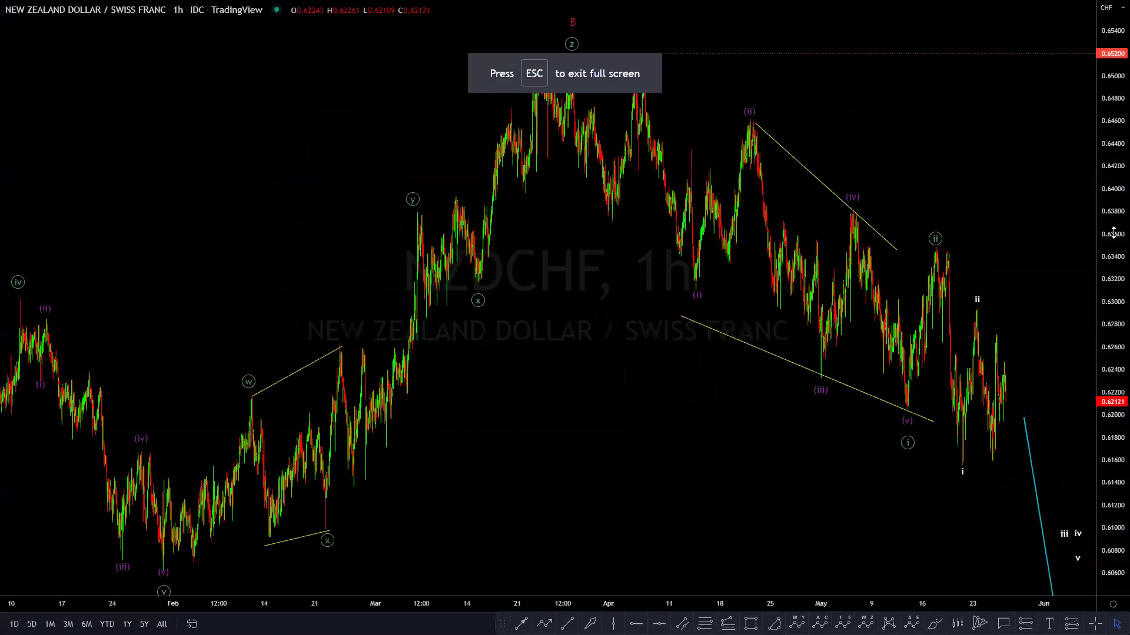
pyautogui.moveTo(732, 447); pyautogui.dragTo(728, 418)
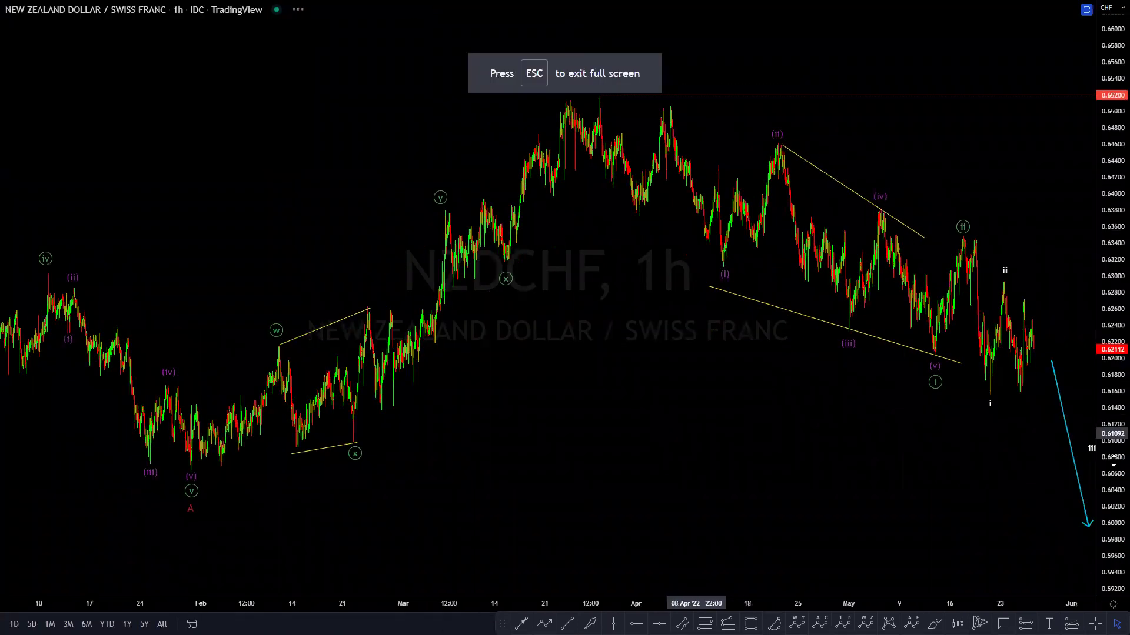
pyautogui.moveTo(1113, 414); pyautogui.dragTo(1113, 365)
pyautogui.moveTo(619, 489); pyautogui.dragTo(639, 466)
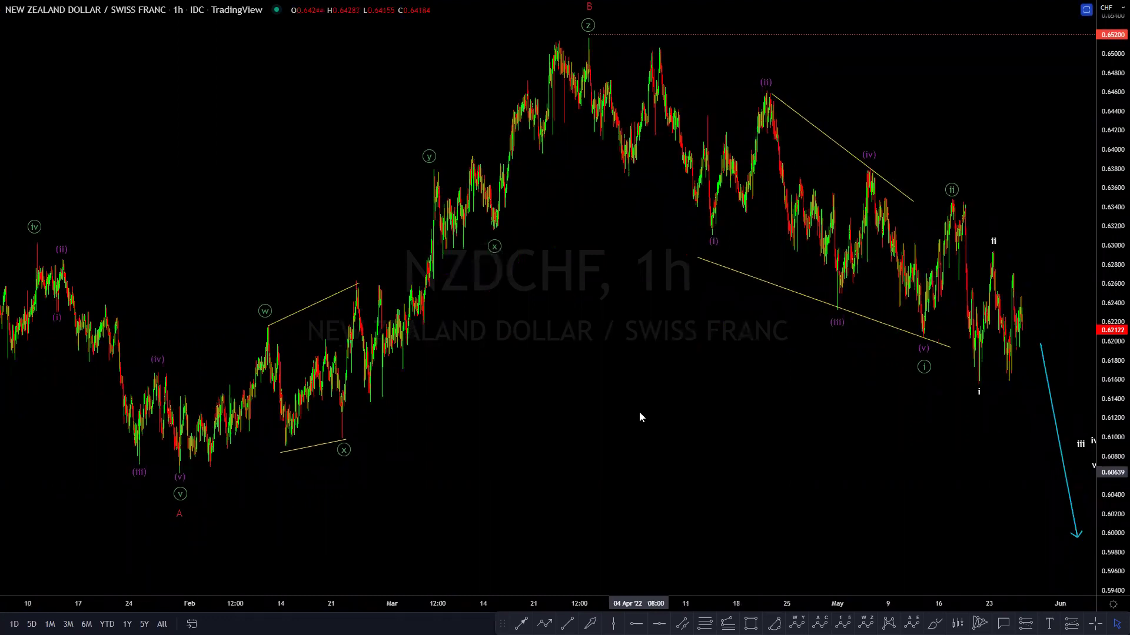
pyautogui.moveTo(639, 422); pyautogui.dragTo(637, 440)
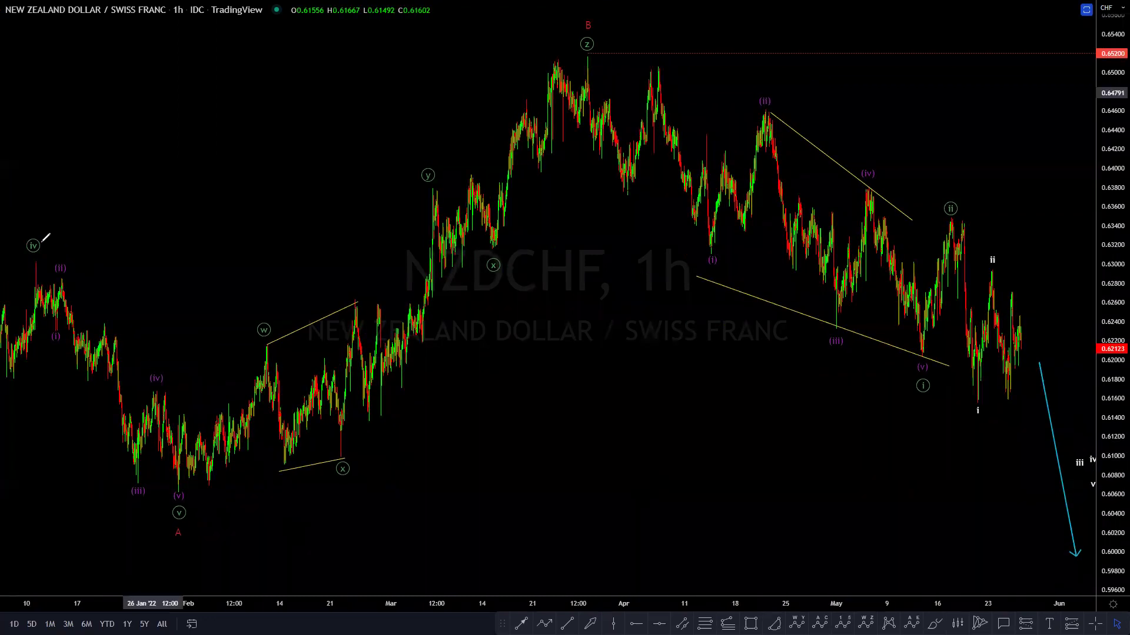
# Step: Trace in yellow the decline to A, the w-x-y-x-z rise to B and the drop to circled i, and erase the strokes
pyautogui.moveTo(38, 256)
pyautogui.mouseDown()
pyautogui.moveTo(170, 489)
pyautogui.moveTo(465, 292)
pyautogui.moveTo(601, 60)
pyautogui.moveTo(912, 347)
pyautogui.mouseUp()
pyautogui.moveTo(879, 292); pyautogui.dragTo(925, 388)
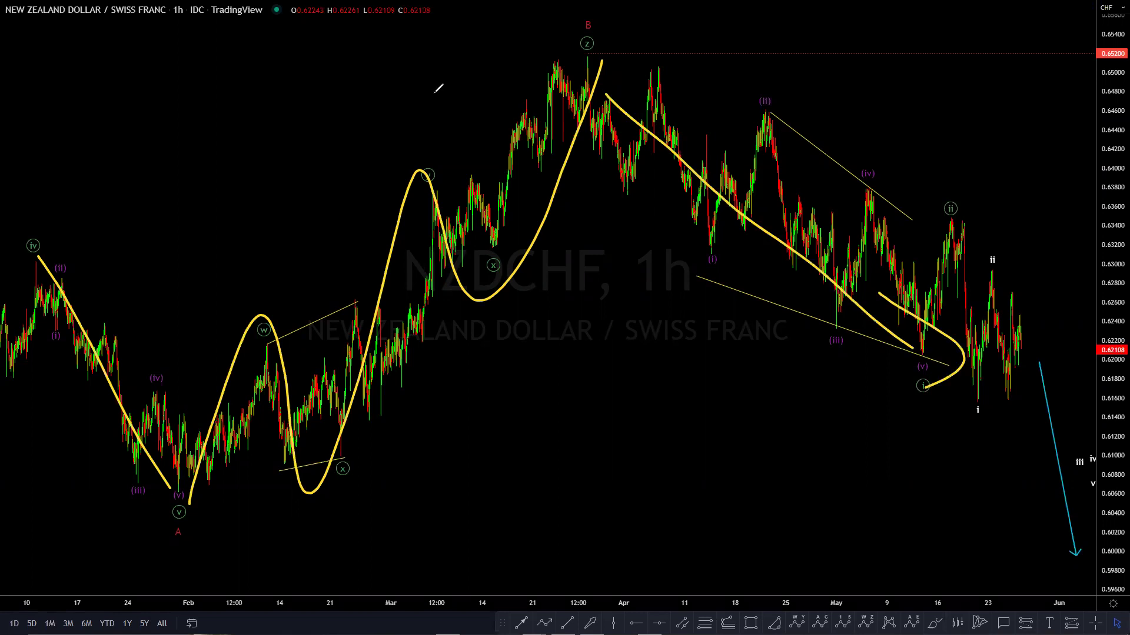
pyautogui.hotkey('ctrl', 'shift', '7')
# Step: Circle the rise from circled i to ii, trace the swings through white i and ii, and add two question marks above with boundary lines
pyautogui.moveTo(917, 351)
pyautogui.mouseDown()
pyautogui.moveTo(960, 209)
pyautogui.moveTo(907, 297)
pyautogui.mouseUp()
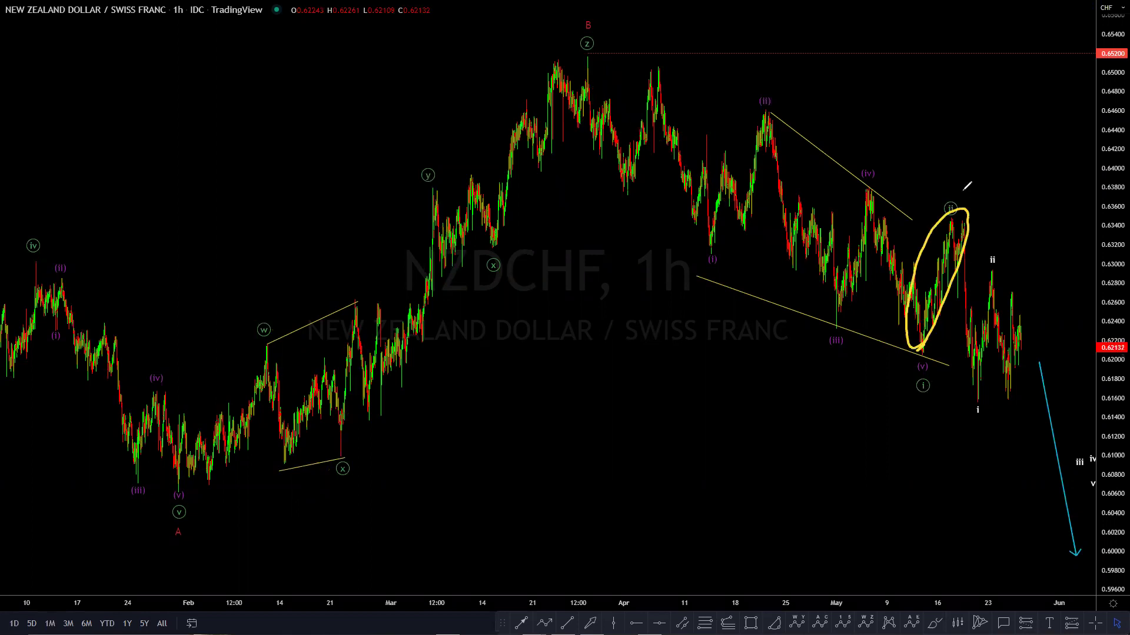
pyautogui.moveTo(959, 220); pyautogui.dragTo(972, 391)
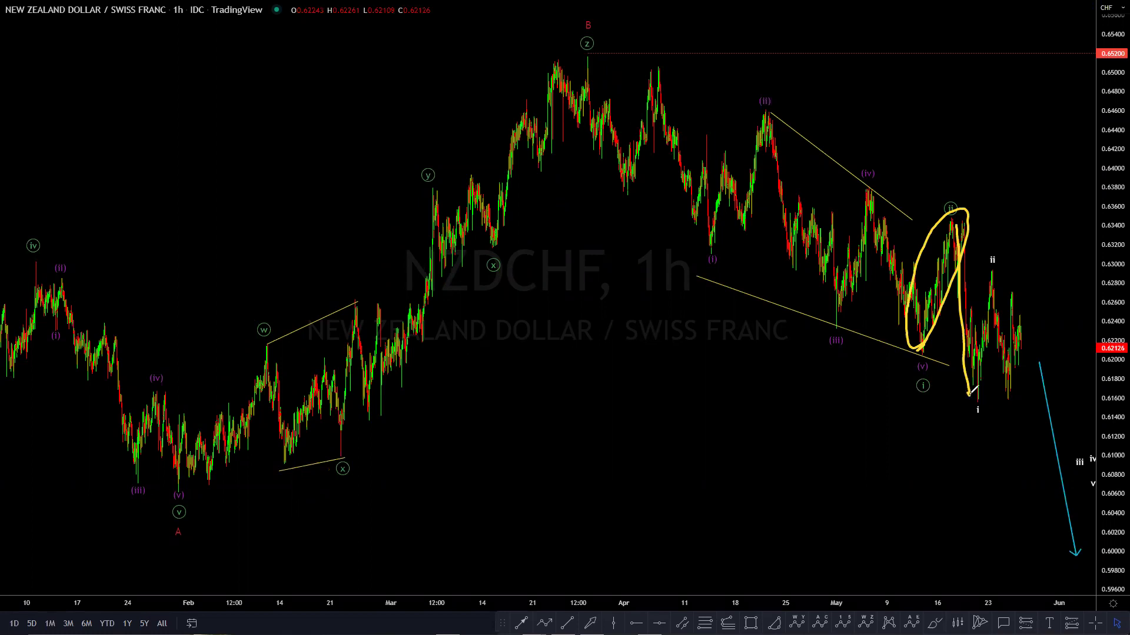
pyautogui.moveTo(999, 237); pyautogui.dragTo(1028, 245)
pyautogui.click(1005, 260)
pyautogui.click(1021, 259)
pyautogui.moveTo(978, 396)
pyautogui.mouseDown()
pyautogui.moveTo(993, 275)
pyautogui.moveTo(1021, 347)
pyautogui.moveTo(1041, 265)
pyautogui.moveTo(1022, 389)
pyautogui.mouseUp()
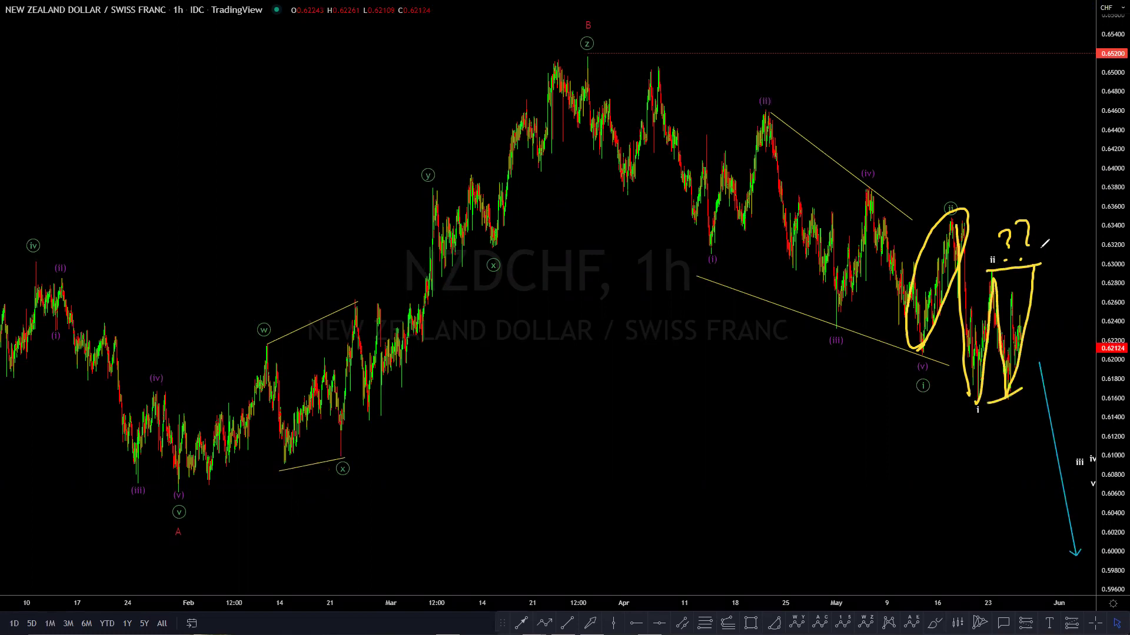
# Step: Sketch the projected drop from the white ii level toward wave iii with a hook at its end, and erase all strokes
pyautogui.moveTo(1005, 259)
pyautogui.mouseDown()
pyautogui.moveTo(1049, 247)
pyautogui.moveTo(1056, 456)
pyautogui.mouseUp()
pyautogui.moveTo(1022, 439)
pyautogui.mouseDown()
pyautogui.moveTo(1040, 464)
pyautogui.moveTo(1083, 406)
pyautogui.mouseUp()
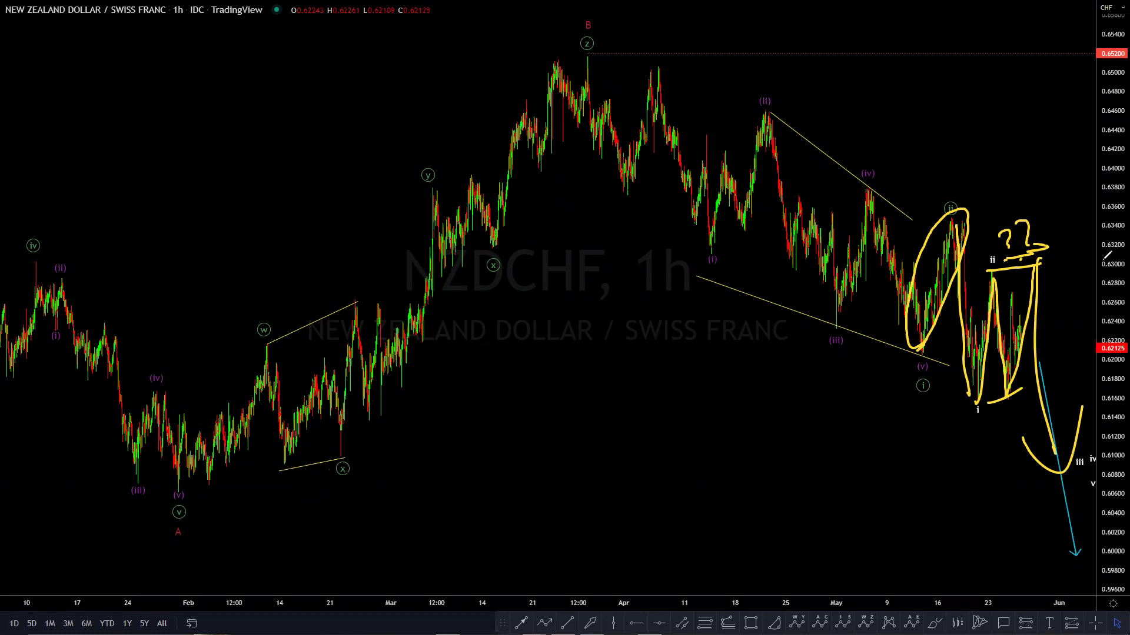
pyautogui.press('e')
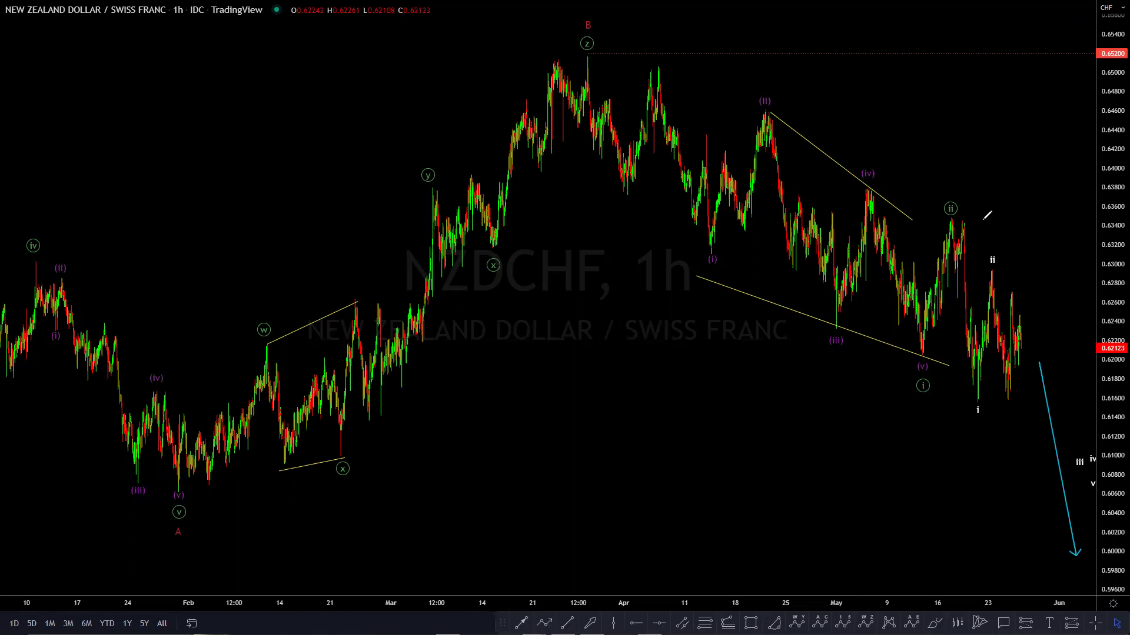
# Step: Circle the white ii and the circled ii labels, add marks beside them and near B, and erase the strokes
pyautogui.moveTo(992, 232); pyautogui.dragTo(984, 243)
pyautogui.moveTo(956, 188)
pyautogui.mouseDown()
pyautogui.moveTo(929, 219)
pyautogui.moveTo(942, 203)
pyautogui.mouseUp()
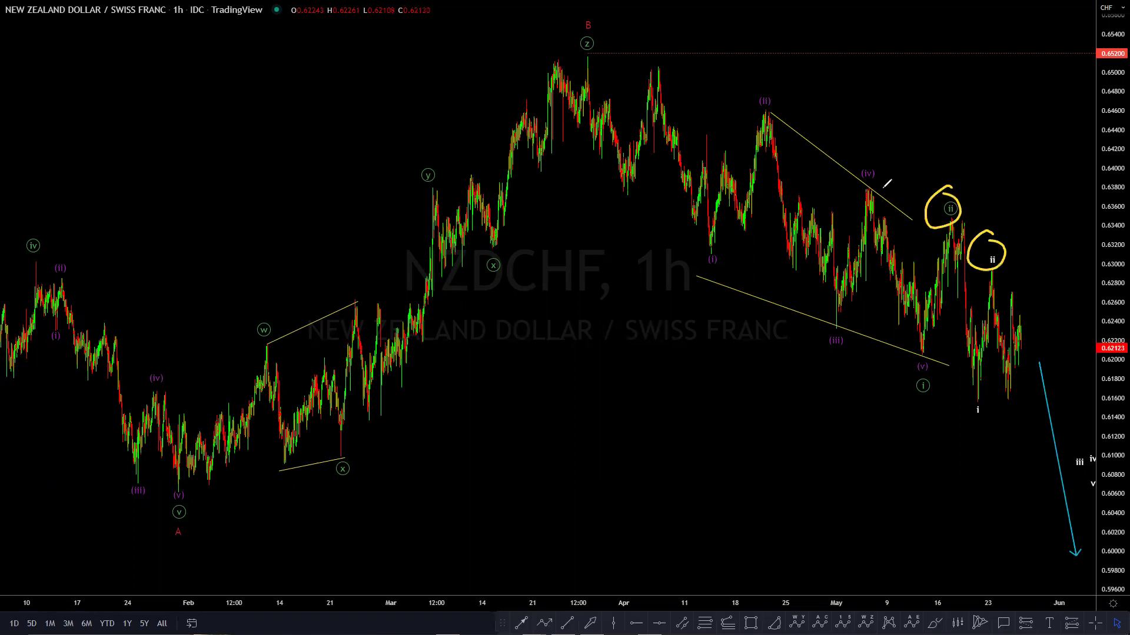
pyautogui.moveTo(1018, 251)
pyautogui.mouseDown()
pyautogui.moveTo(1007, 253)
pyautogui.moveTo(1048, 240)
pyautogui.mouseUp()
pyautogui.moveTo(958, 207); pyautogui.dragTo(999, 200)
pyautogui.moveTo(601, 10); pyautogui.dragTo(633, 1)
pyautogui.press('e')
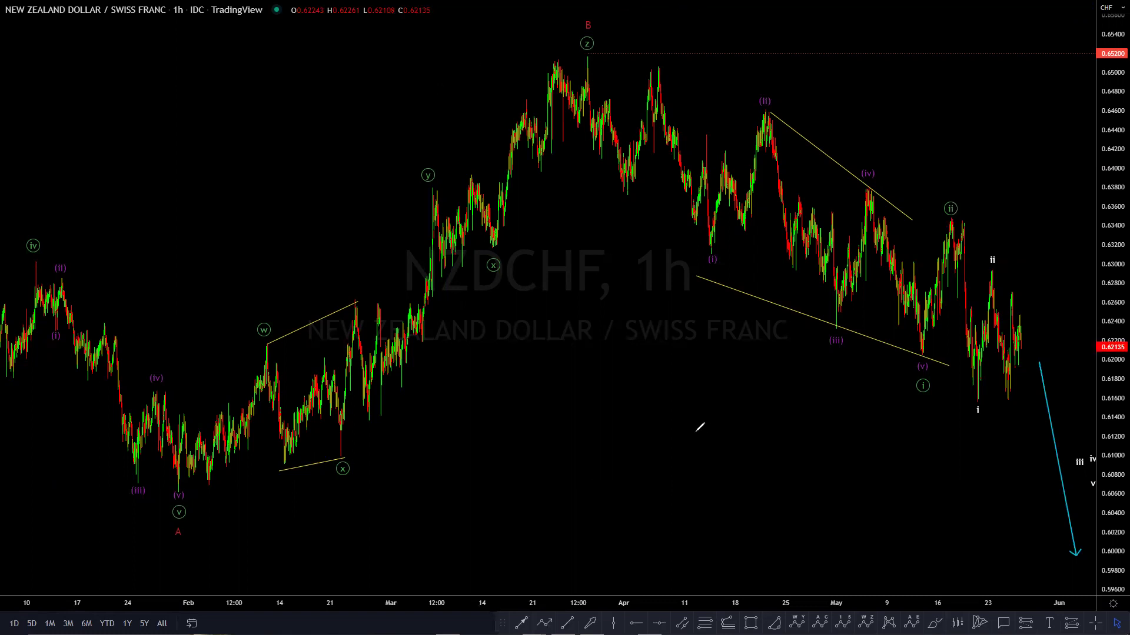
# Step: Leave full screen, switch to Chrome and open the NZDCHF 1h snapshot published on March 24, 2022
pyautogui.press('Escape')
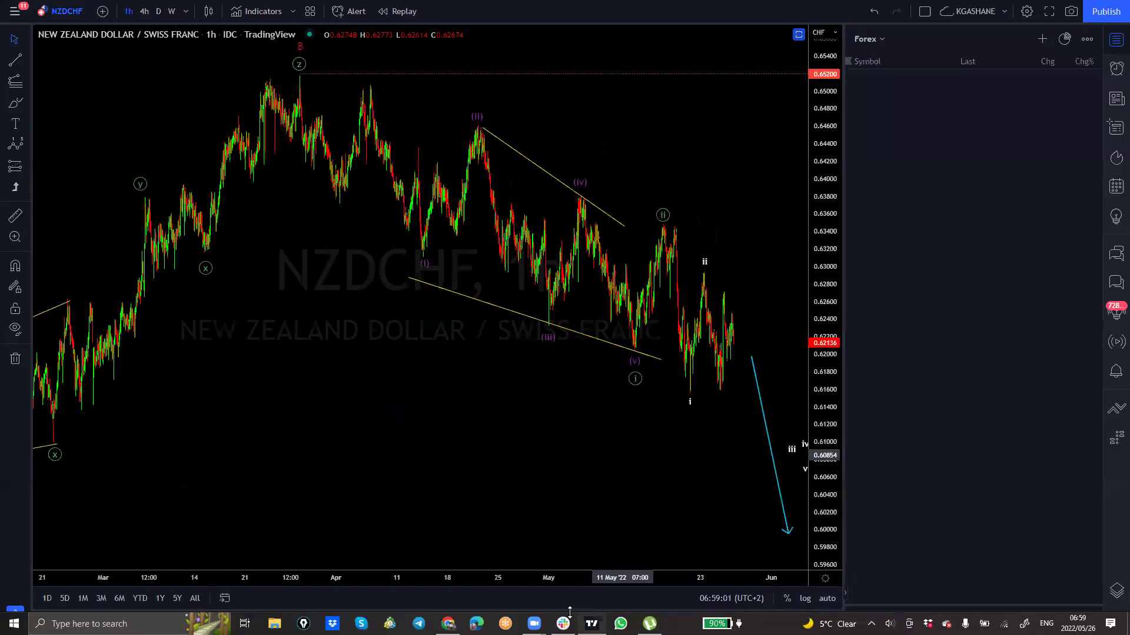
pyautogui.hotkey('alt', 'Tab')
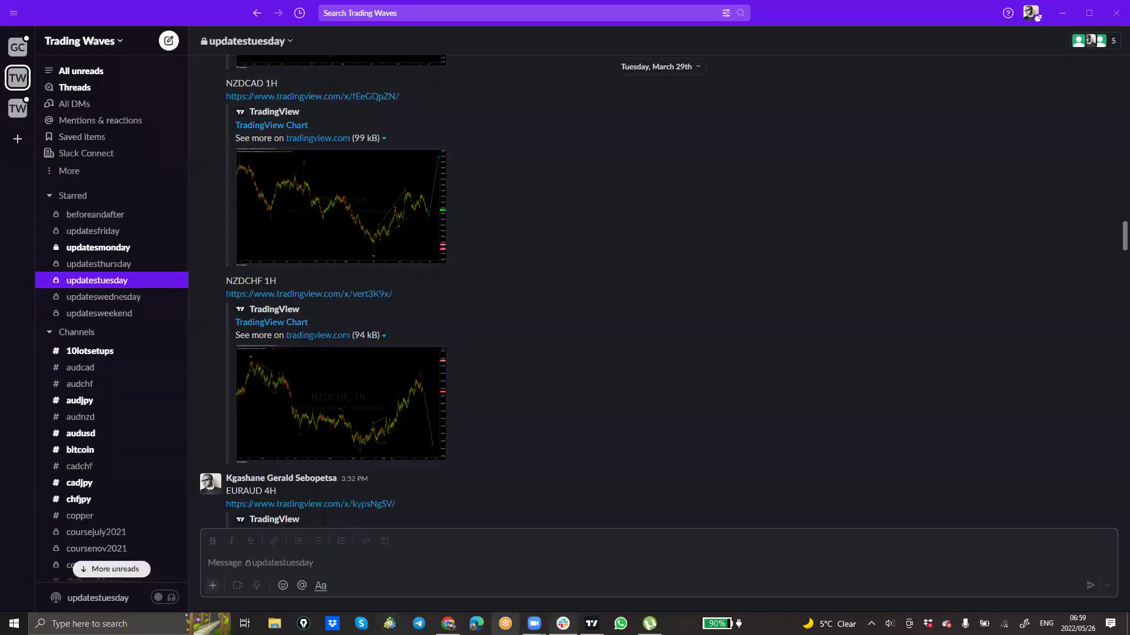
pyautogui.click(437, 623)
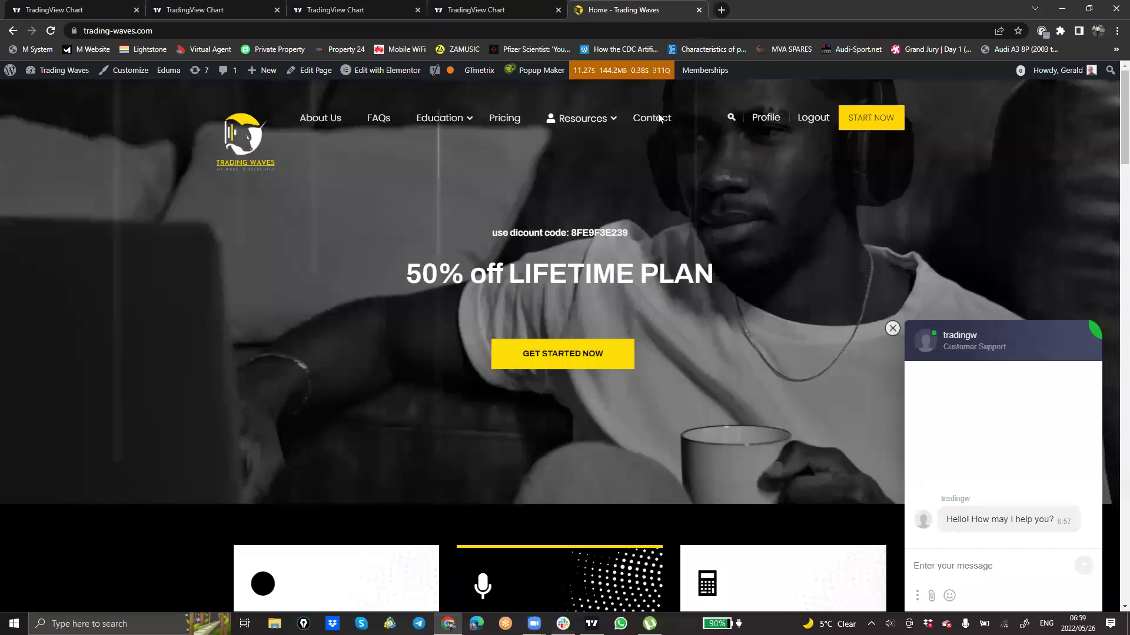
pyautogui.click(515, 10)
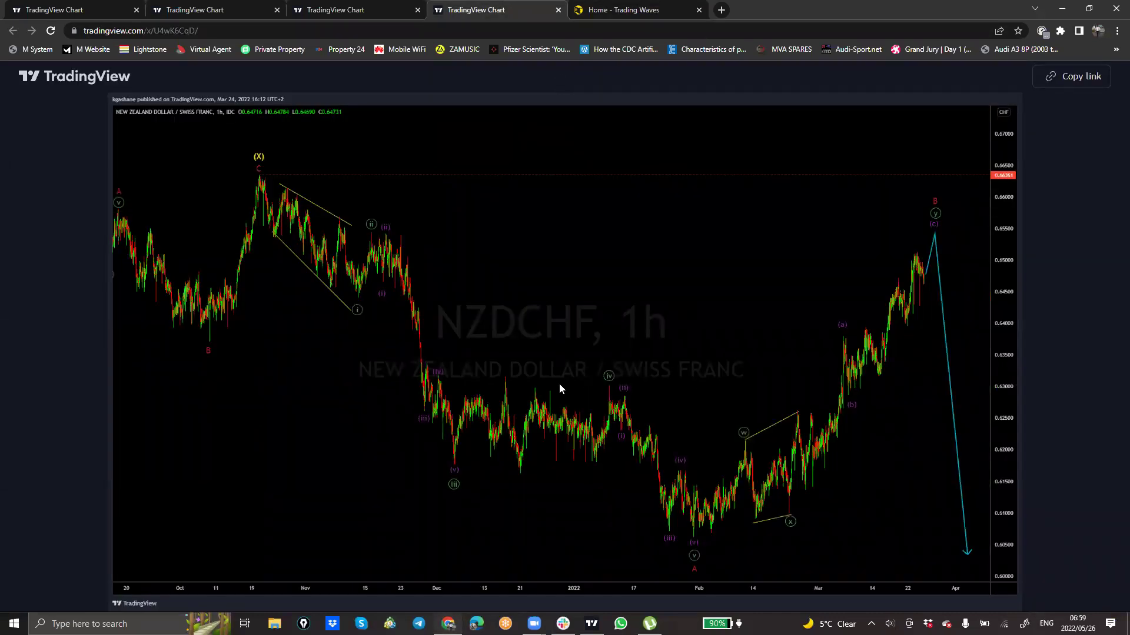
# Step: Trace the rise from A to B, mark the (X) high level with a wavy line and sketch the projected reversal from B
pyautogui.moveTo(681, 549)
pyautogui.mouseDown()
pyautogui.moveTo(717, 544)
pyautogui.moveTo(807, 453)
pyautogui.moveTo(929, 226)
pyautogui.mouseUp()
pyautogui.moveTo(252, 172)
pyautogui.mouseDown()
pyautogui.moveTo(479, 153)
pyautogui.moveTo(968, 156)
pyautogui.mouseUp()
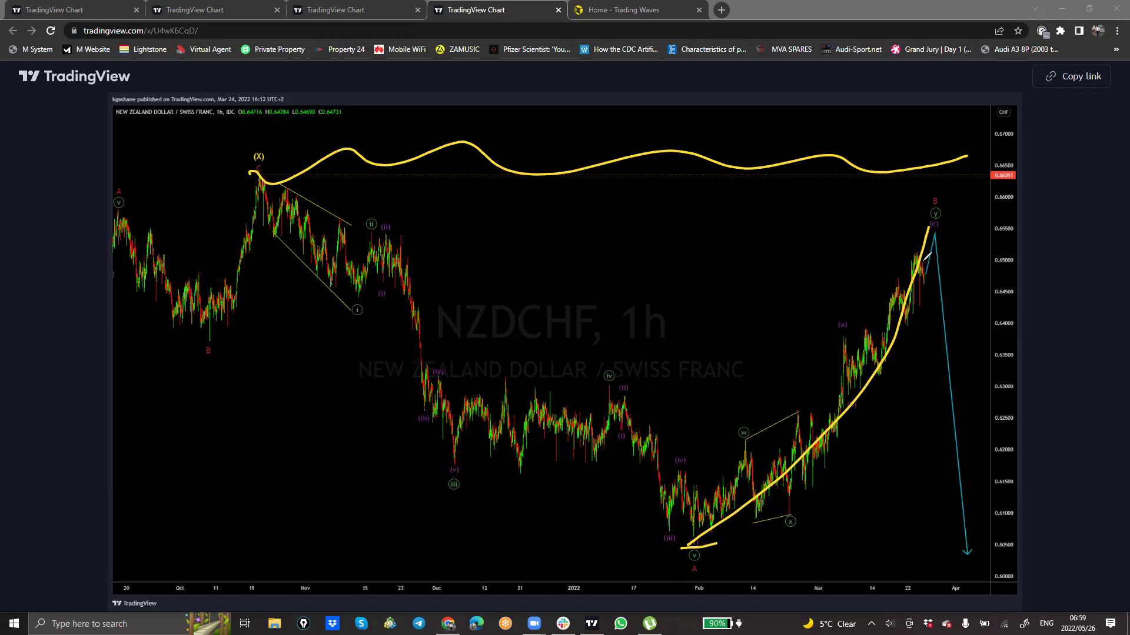
pyautogui.moveTo(930, 259)
pyautogui.mouseDown()
pyautogui.moveTo(938, 235)
pyautogui.moveTo(975, 431)
pyautogui.mouseUp()
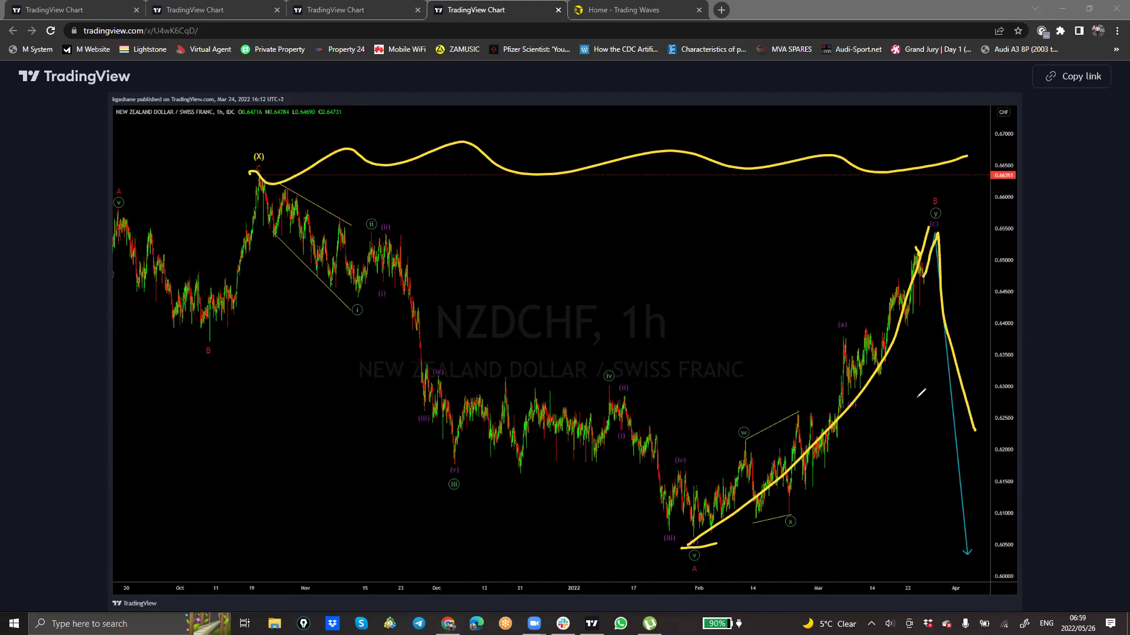
# Step: Open the April 12 snapshot, clear the old strokes, mark the (X) high level and the decline from circled z, and erase them
pyautogui.click(357, 12)
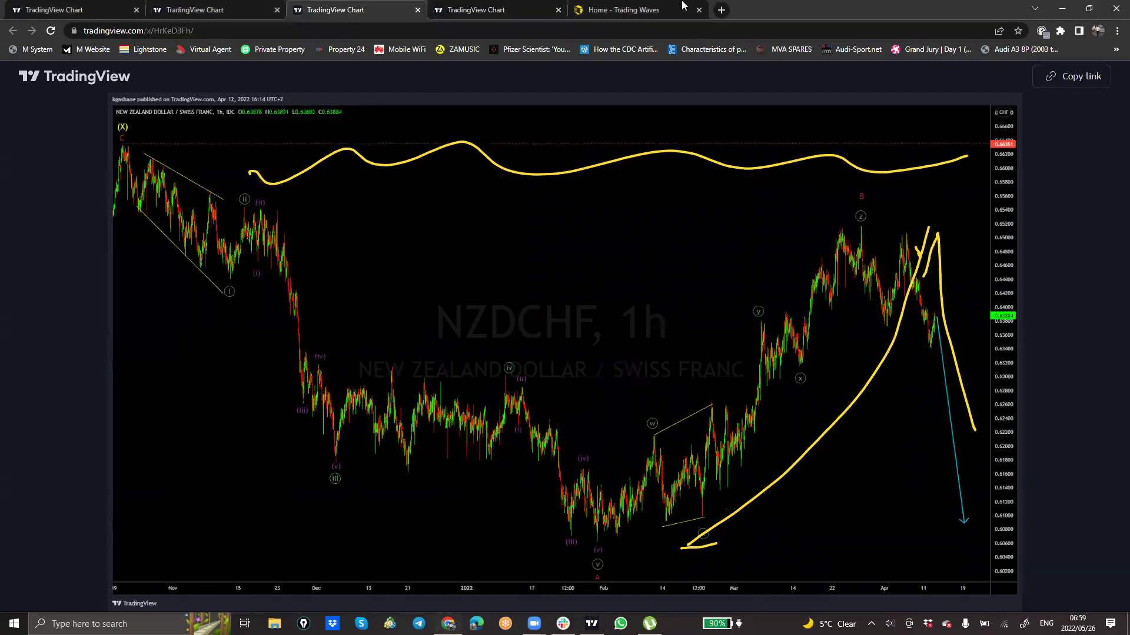
pyautogui.click(479, 124)
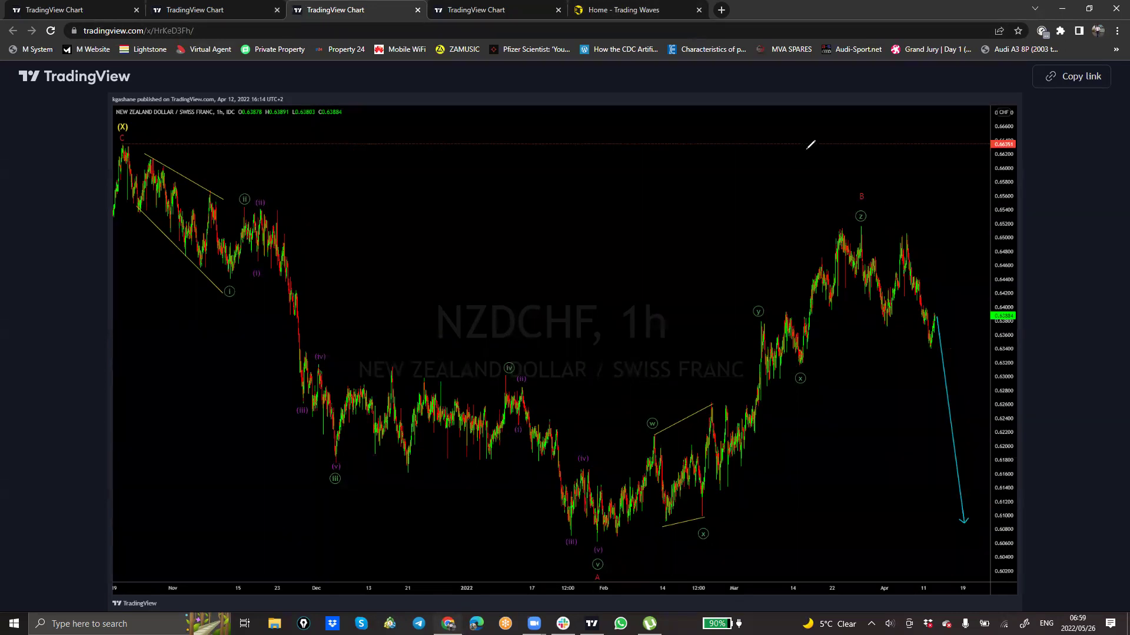
pyautogui.moveTo(799, 140); pyautogui.dragTo(972, 148)
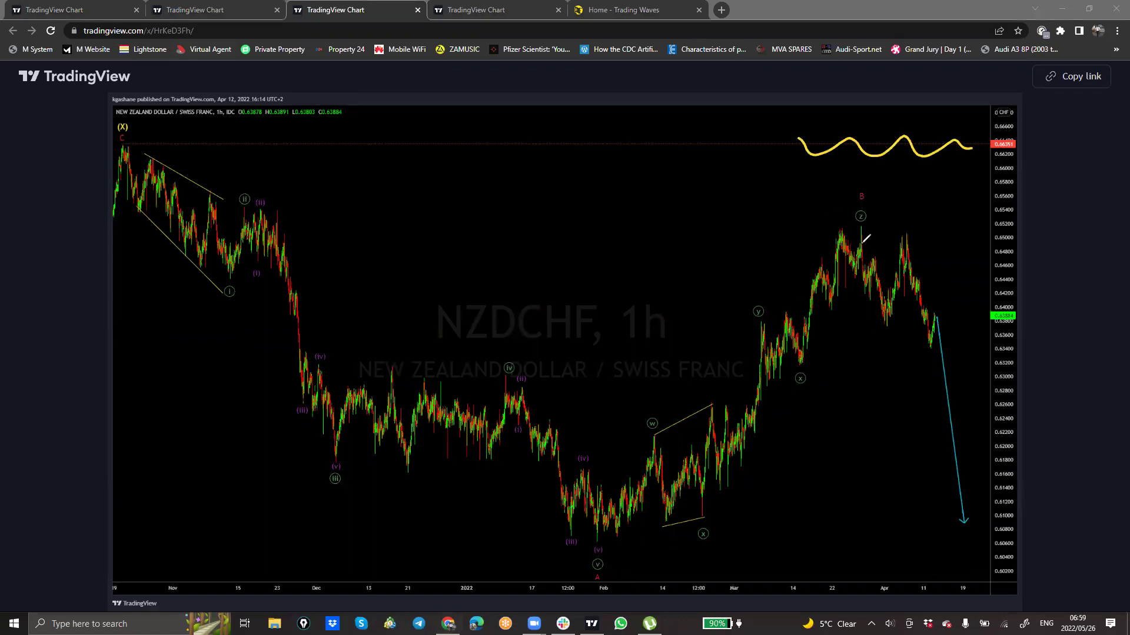
pyautogui.moveTo(859, 231)
pyautogui.mouseDown()
pyautogui.moveTo(870, 281)
pyautogui.moveTo(894, 313)
pyautogui.moveTo(905, 228)
pyautogui.moveTo(935, 356)
pyautogui.mouseUp()
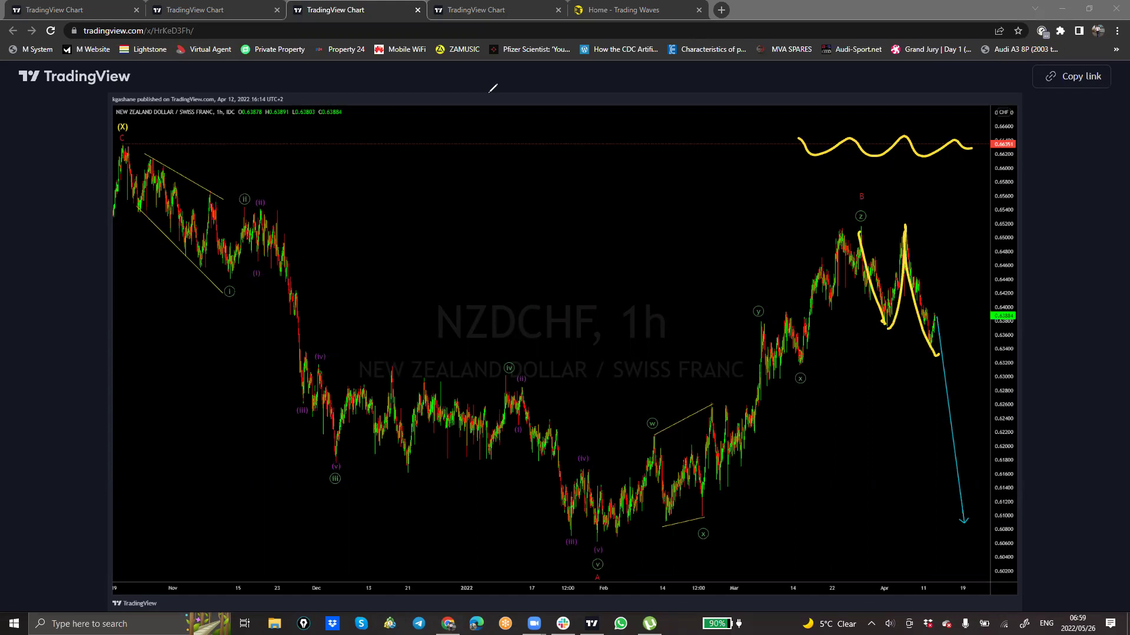
pyautogui.press('e')
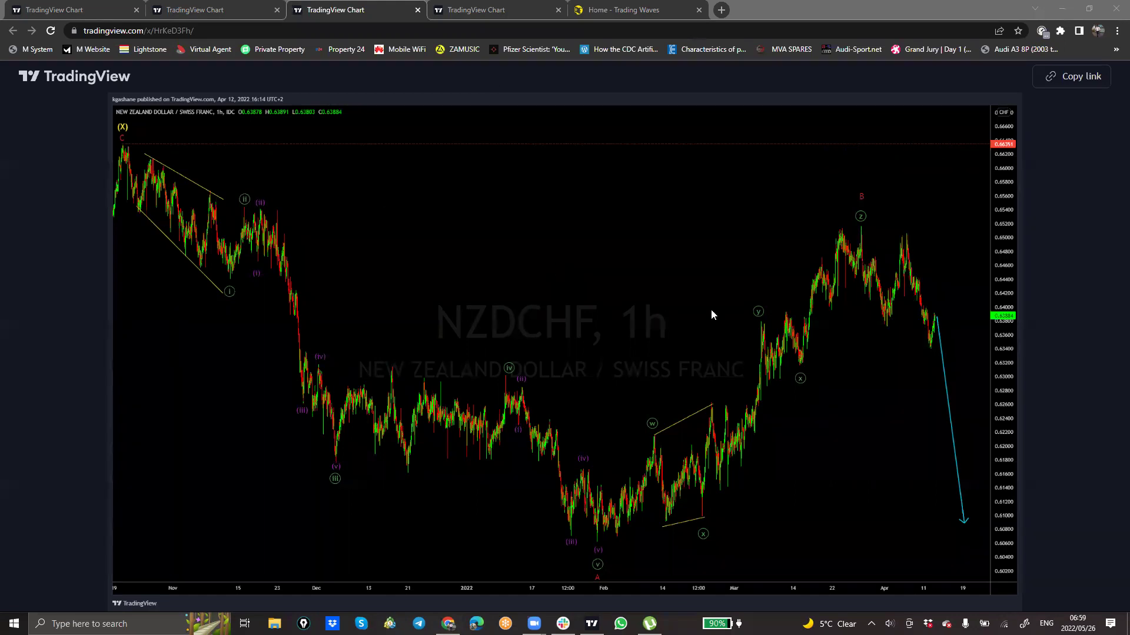
# Step: Go through the May 4 and May 18 snapshots, trace the move from circled i to ii and the projected drop on the latter, and erase it
pyautogui.click(235, 10)
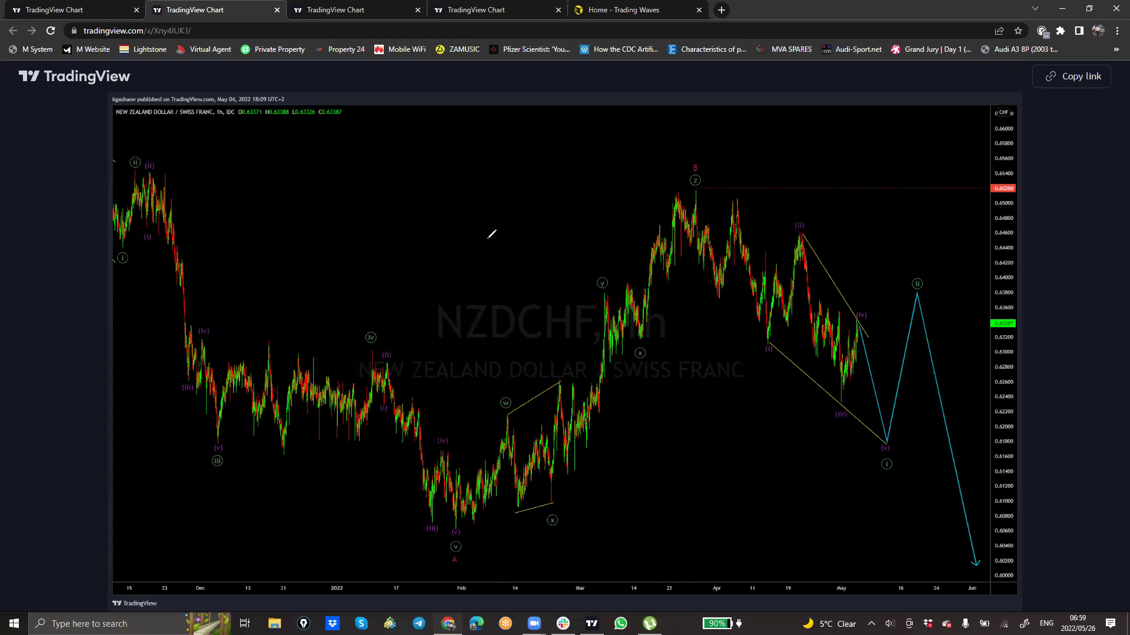
pyautogui.click(60, 13)
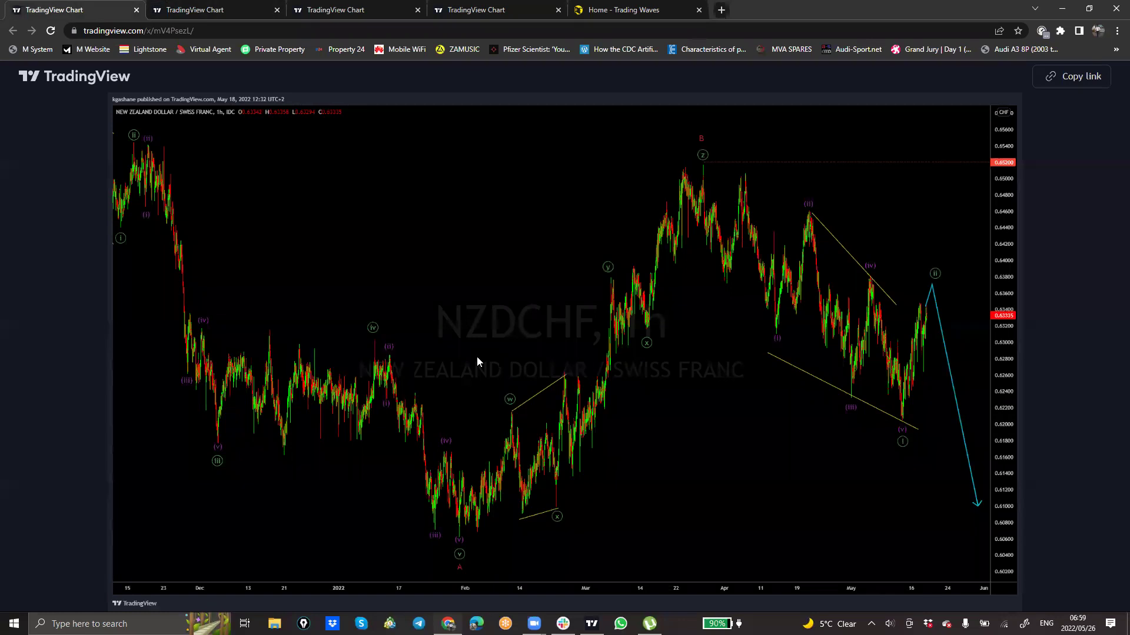
pyautogui.moveTo(902, 416)
pyautogui.mouseDown()
pyautogui.moveTo(930, 285)
pyautogui.moveTo(963, 501)
pyautogui.mouseUp()
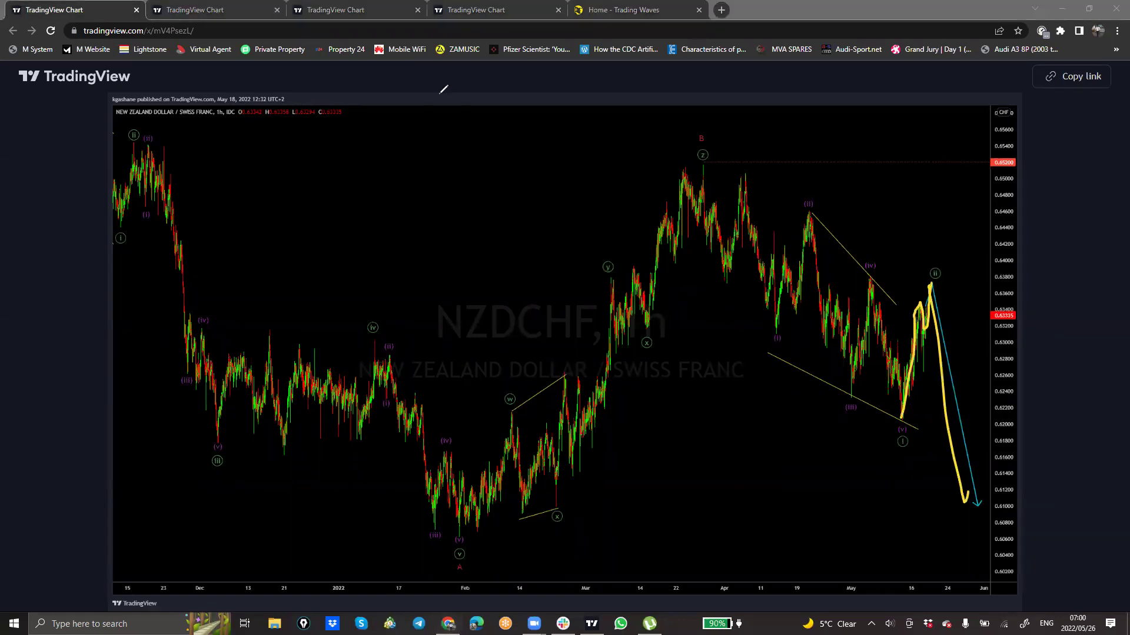
pyautogui.click(951, 33)
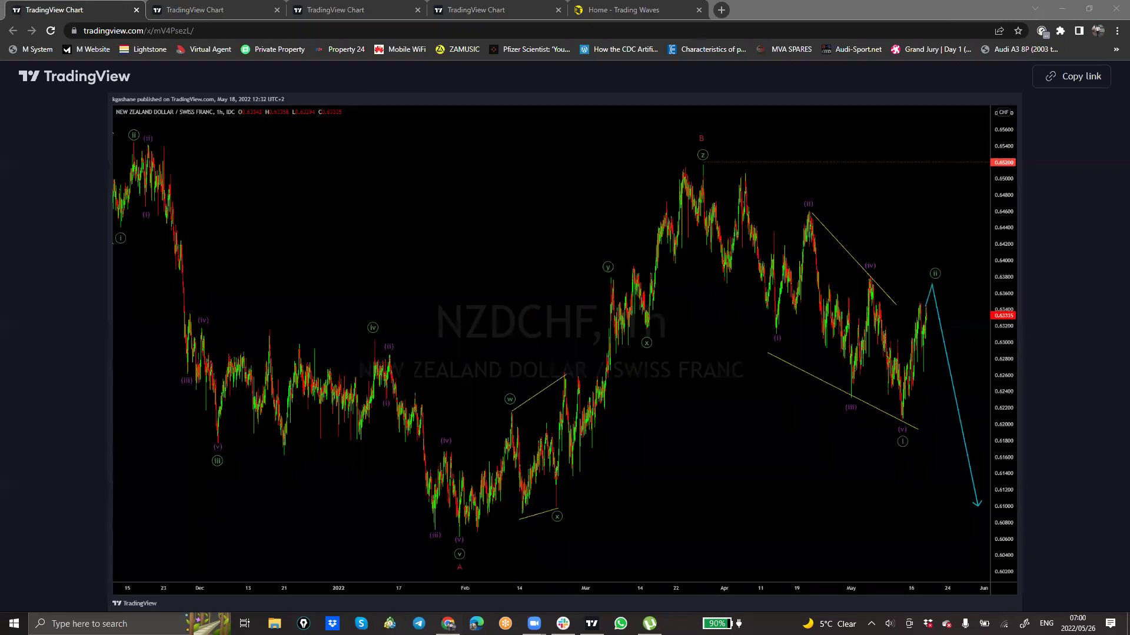
# Step: Return to the TradingView app and show the live NZDCHF chart in full screen, zoomed in on the waves from circled i onward
pyautogui.click(592, 623)
pyautogui.moveTo(531, 365); pyautogui.dragTo(548, 418)
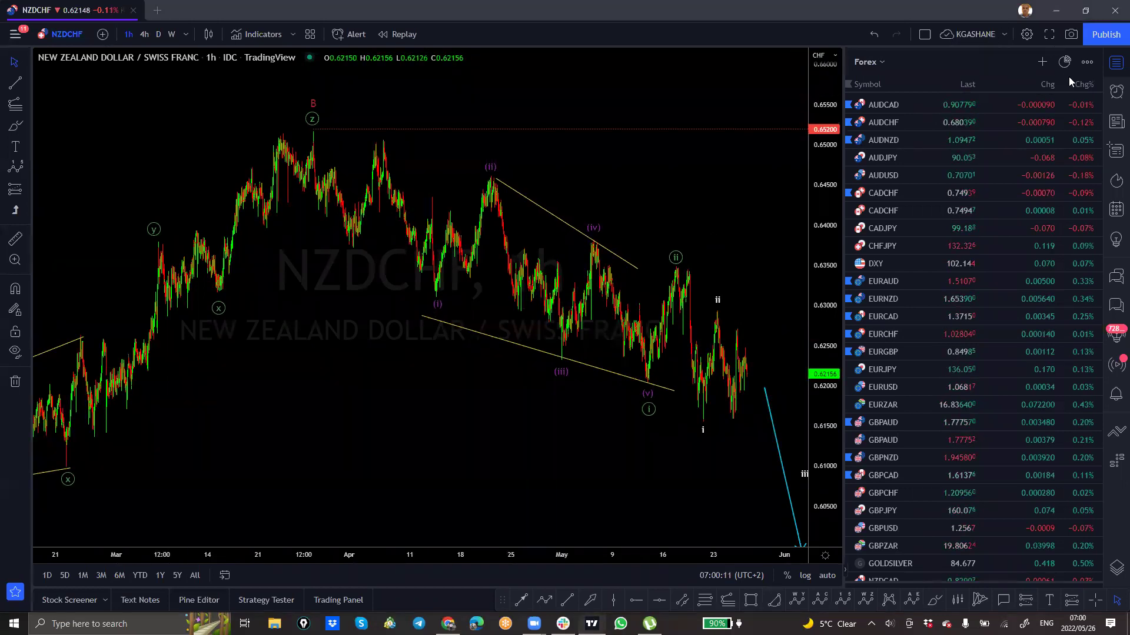
pyautogui.click(1049, 34)
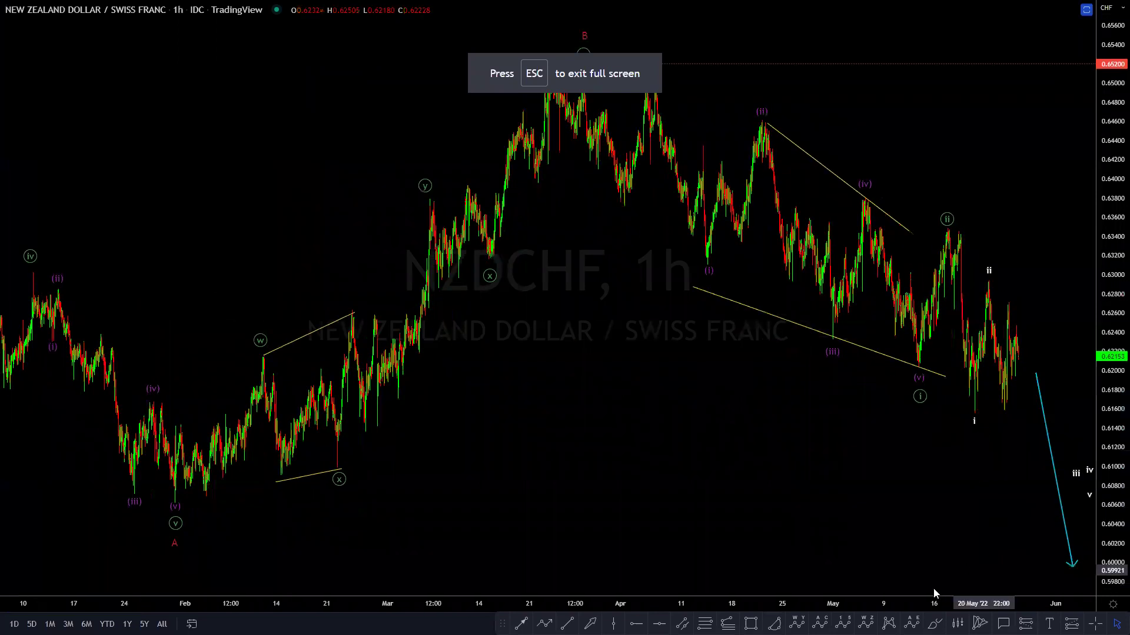
pyautogui.moveTo(912, 596); pyautogui.dragTo(695, 595)
pyautogui.moveTo(1113, 522); pyautogui.dragTo(1109, 393)
pyautogui.moveTo(1050, 328); pyautogui.dragTo(903, 328)
pyautogui.moveTo(977, 406); pyautogui.dragTo(976, 367)
pyautogui.moveTo(833, 464); pyautogui.dragTo(931, 495)
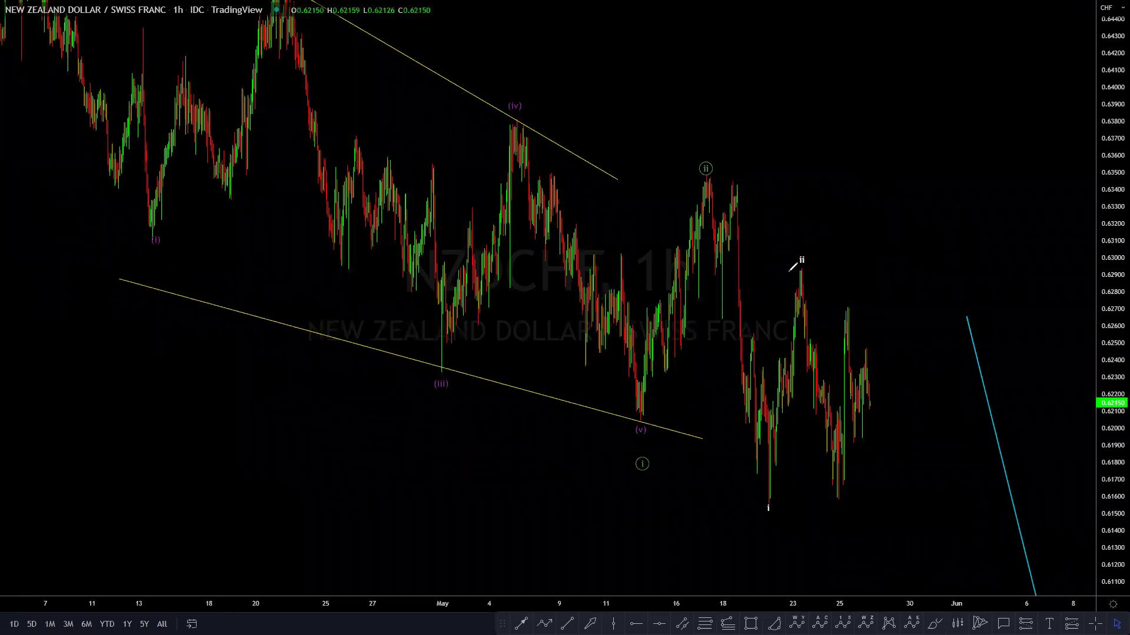
# Step: Draw a dashed line along the white wave i low, mark the white ii label and circle the circled ii label
pyautogui.moveTo(767, 501); pyautogui.dragTo(877, 502)
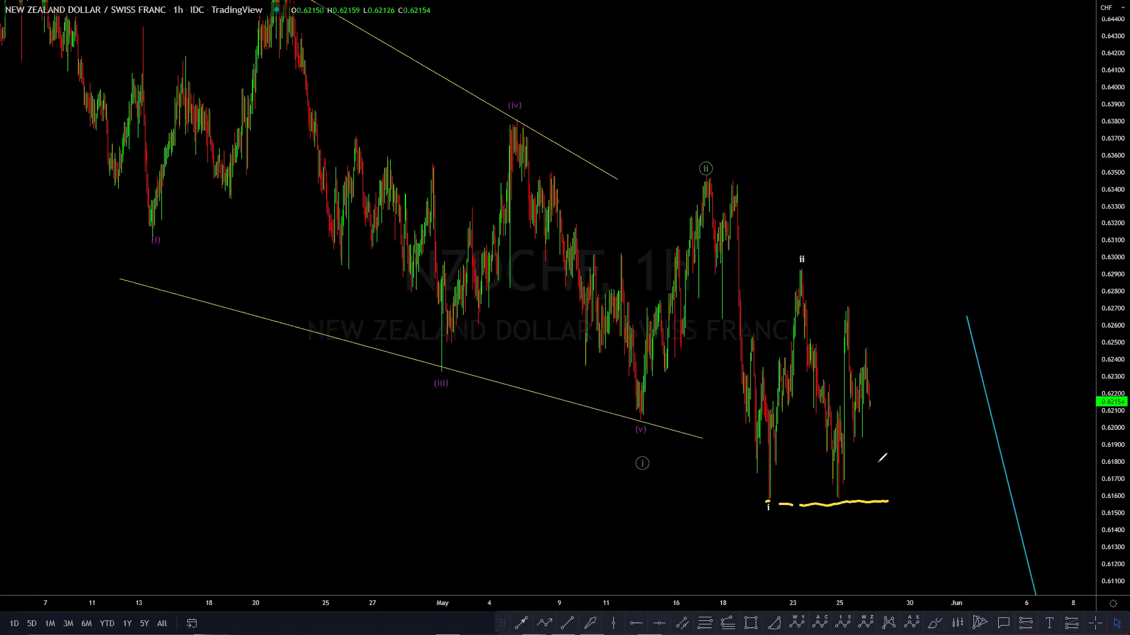
pyautogui.moveTo(802, 245)
pyautogui.mouseDown()
pyautogui.moveTo(824, 270)
pyautogui.moveTo(813, 247)
pyautogui.mouseUp()
pyautogui.moveTo(697, 150)
pyautogui.mouseDown()
pyautogui.moveTo(678, 158)
pyautogui.moveTo(694, 149)
pyautogui.mouseUp()
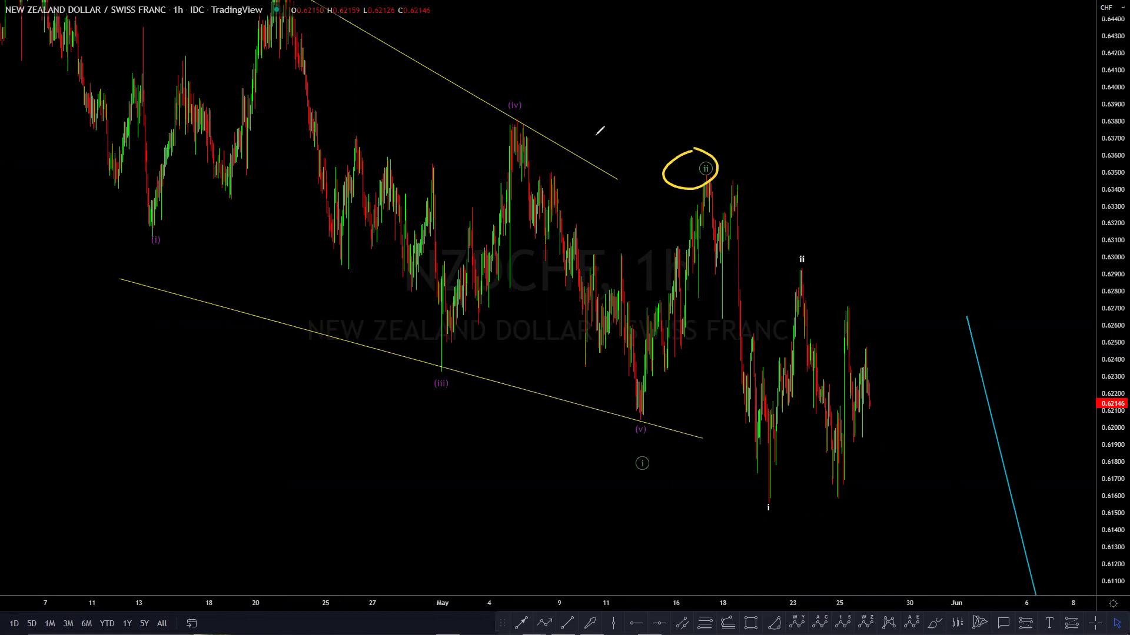
# Step: Trace the three-part rise from white wave i to ii with guide strokes alongside, and erase the strokes
pyautogui.moveTo(769, 509)
pyautogui.mouseDown()
pyautogui.moveTo(801, 277)
pyautogui.moveTo(763, 360)
pyautogui.mouseUp()
pyautogui.moveTo(768, 486); pyautogui.dragTo(814, 320)
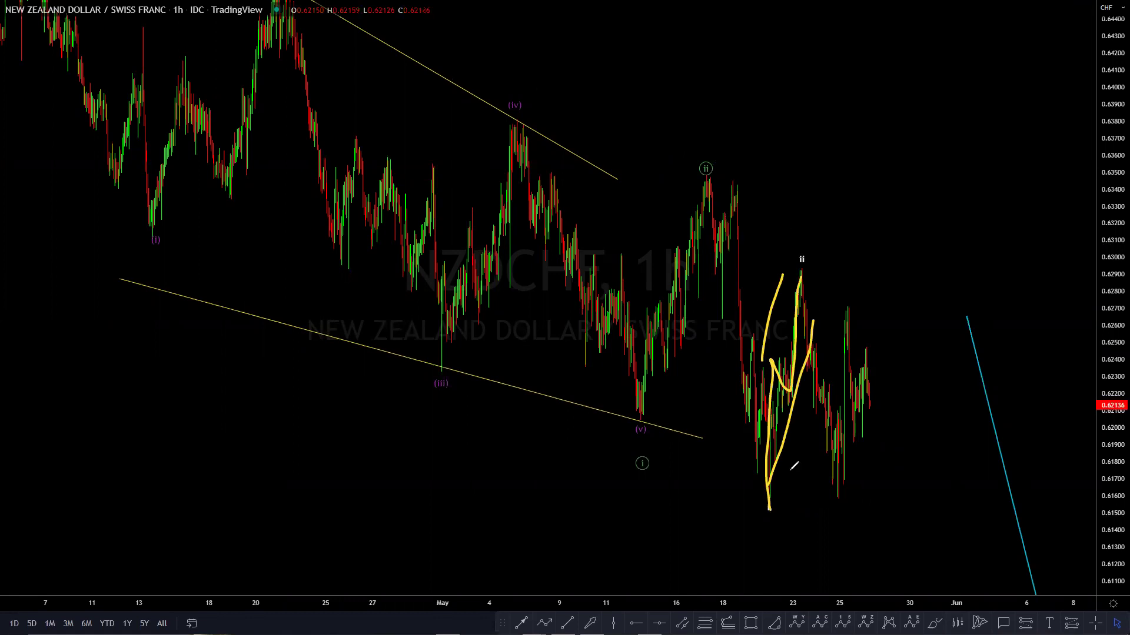
pyautogui.press('e')
# Step: Trace the up-down-up correction from the white wave i low and draw boundary lines along its highs and lows
pyautogui.moveTo(763, 503)
pyautogui.mouseDown()
pyautogui.moveTo(787, 305)
pyautogui.moveTo(824, 447)
pyautogui.moveTo(848, 474)
pyautogui.moveTo(880, 257)
pyautogui.mouseUp()
pyautogui.moveTo(797, 272); pyautogui.dragTo(887, 258)
pyautogui.moveTo(763, 500); pyautogui.dragTo(878, 496)
# Step: Draw a dashed line at the circled ii level and sketch the projected drop below the wave i low with a hook at its end
pyautogui.moveTo(760, 166); pyautogui.dragTo(835, 164)
pyautogui.moveTo(857, 162); pyautogui.dragTo(919, 162)
pyautogui.moveTo(945, 160); pyautogui.dragTo(956, 160)
pyautogui.moveTo(888, 273); pyautogui.dragTo(944, 530)
pyautogui.moveTo(907, 518); pyautogui.dragTo(979, 414)
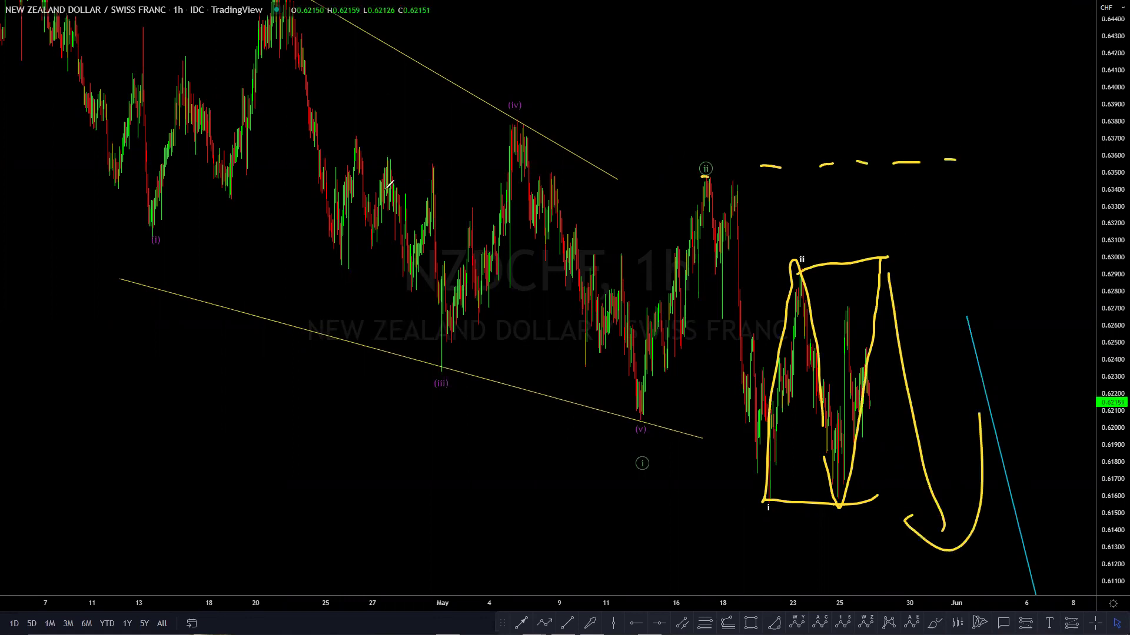
# Step: Erase the strokes and move the blue projection arrow closer to the latest candles, starting at about 0.6290 near white wave ii's level
pyautogui.press('e')
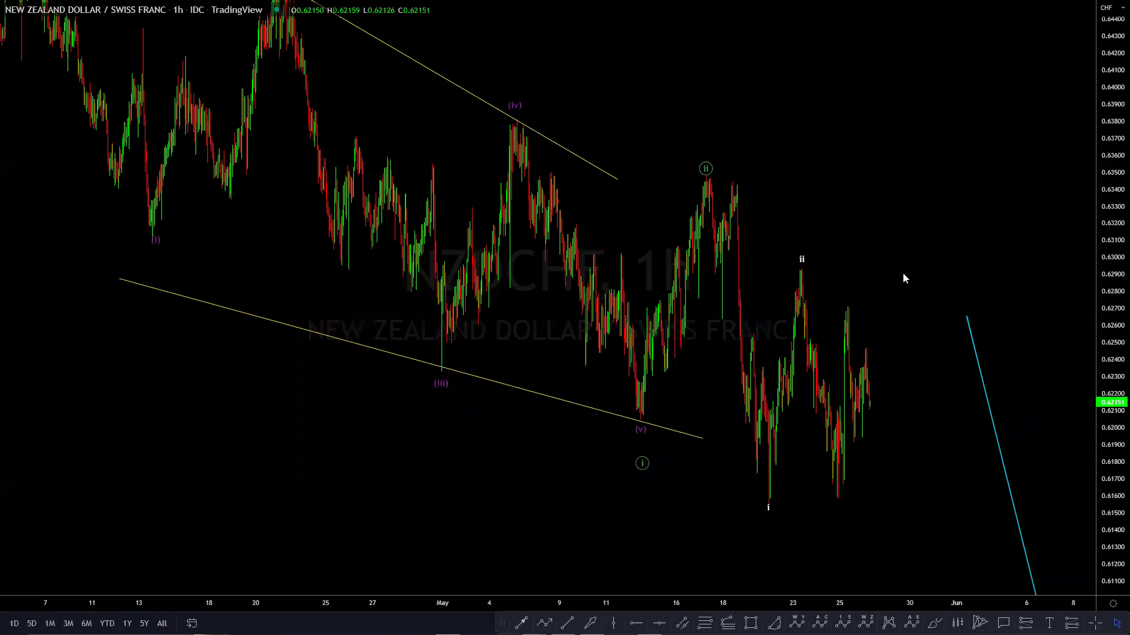
pyautogui.moveTo(949, 429); pyautogui.dragTo(1015, 418)
pyautogui.moveTo(1109, 282); pyautogui.dragTo(1106, 347)
pyautogui.moveTo(1052, 389)
pyautogui.mouseDown()
pyautogui.moveTo(945, 368)
pyautogui.moveTo(910, 343)
pyautogui.mouseUp()
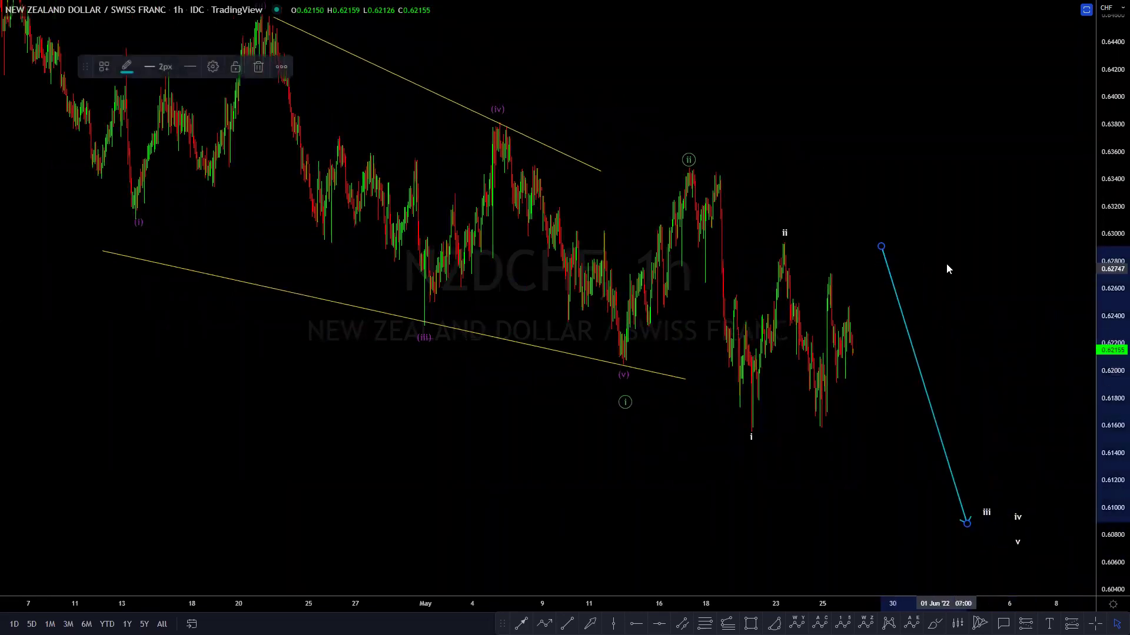
pyautogui.moveTo(946, 264); pyautogui.dragTo(990, 269)
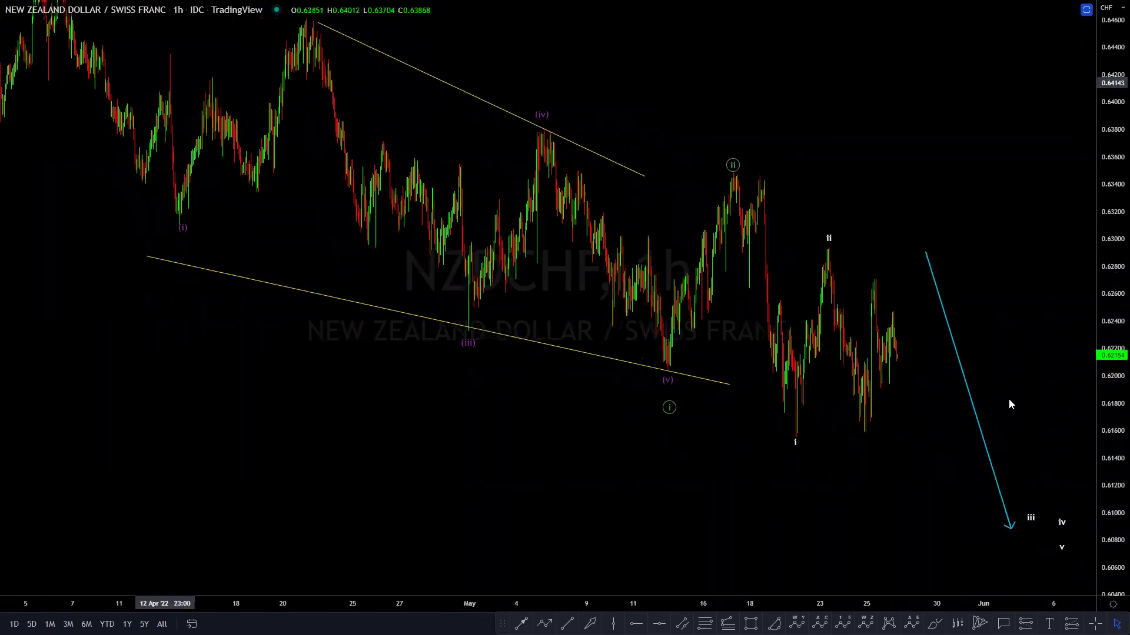
# Step: Draw boundary lines at white waves ii and i with a final rise to the blue arrow, and circle the i-to-ii swing, erasing each sketch
pyautogui.moveTo(828, 251); pyautogui.dragTo(923, 241)
pyautogui.moveTo(791, 439); pyautogui.dragTo(884, 435)
pyautogui.moveTo(900, 362); pyautogui.dragTo(927, 241)
pyautogui.moveTo(840, 228)
pyautogui.mouseDown()
pyautogui.moveTo(919, 195)
pyautogui.moveTo(911, 224)
pyautogui.mouseUp()
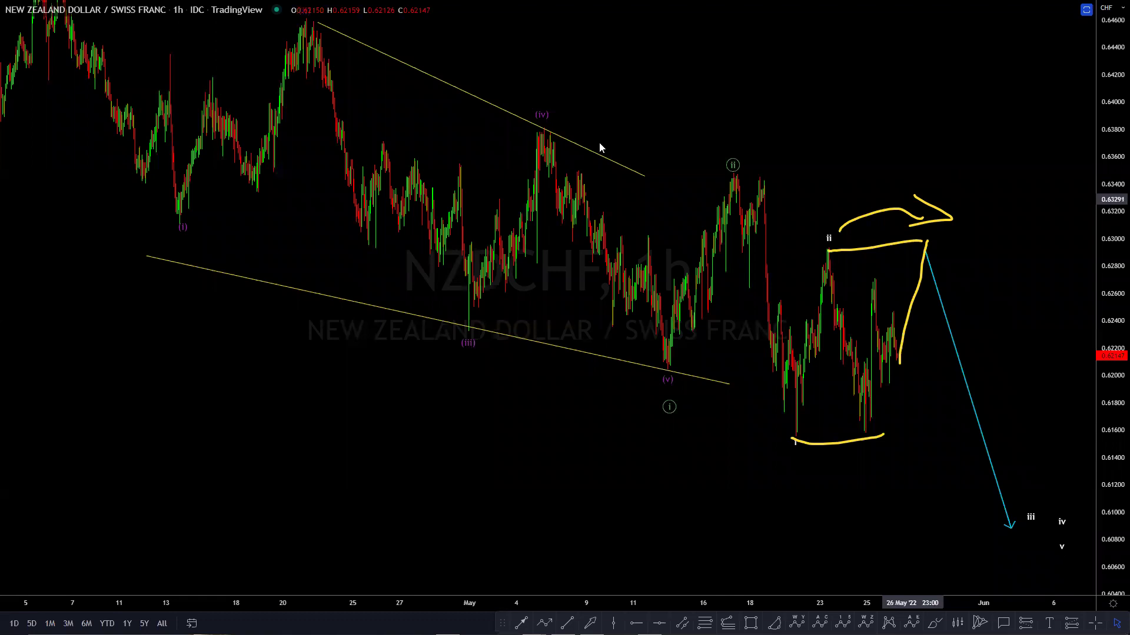
pyautogui.press('Escape')
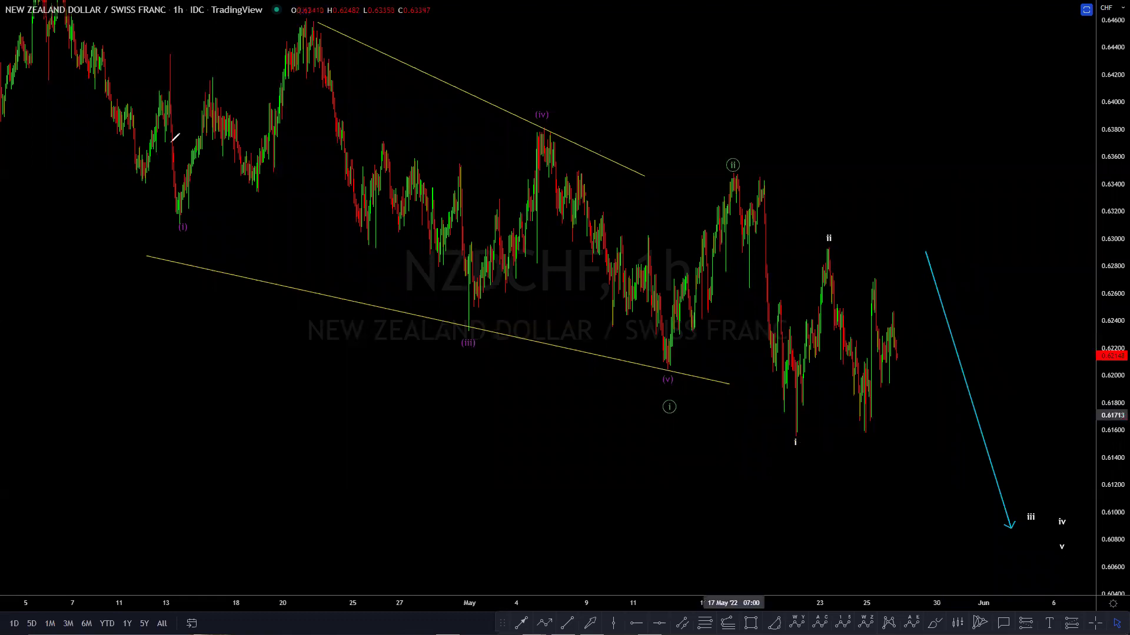
pyautogui.moveTo(827, 236)
pyautogui.mouseDown()
pyautogui.moveTo(774, 300)
pyautogui.moveTo(855, 309)
pyautogui.moveTo(827, 247)
pyautogui.mouseUp()
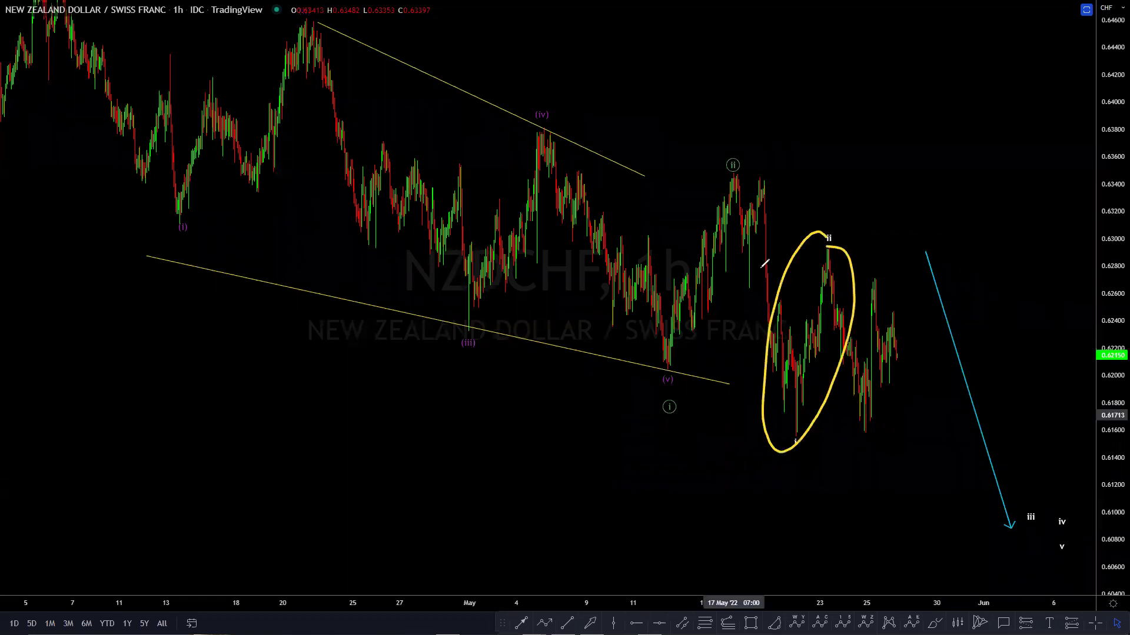
pyautogui.press('Escape')
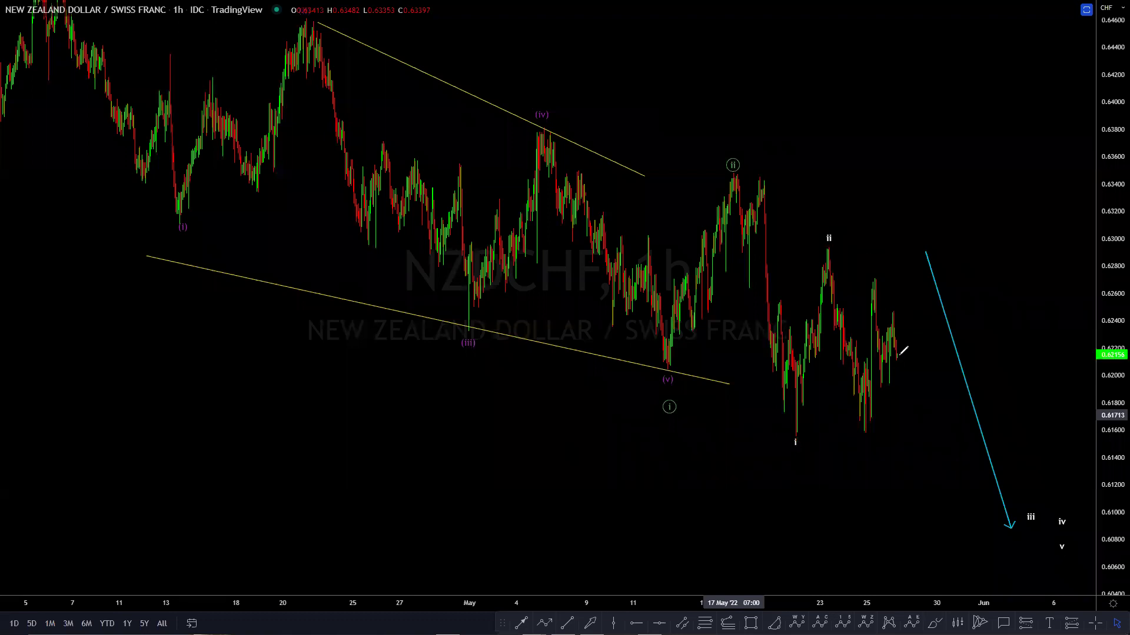
# Step: Sketch the last rise between the wave i and ii levels and a hooked drop along the blue arrow, and erase the strokes
pyautogui.moveTo(896, 350); pyautogui.dragTo(926, 250)
pyautogui.moveTo(826, 253); pyautogui.dragTo(942, 241)
pyautogui.moveTo(795, 442); pyautogui.dragTo(909, 427)
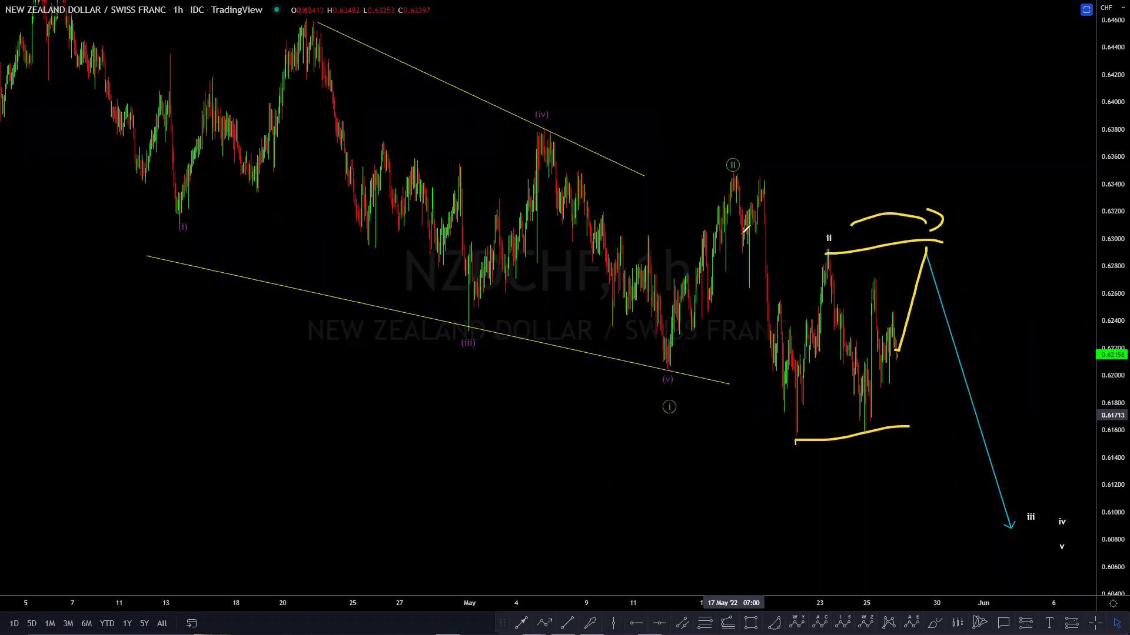
pyautogui.moveTo(940, 260); pyautogui.dragTo(971, 483)
pyautogui.moveTo(941, 469); pyautogui.dragTo(998, 400)
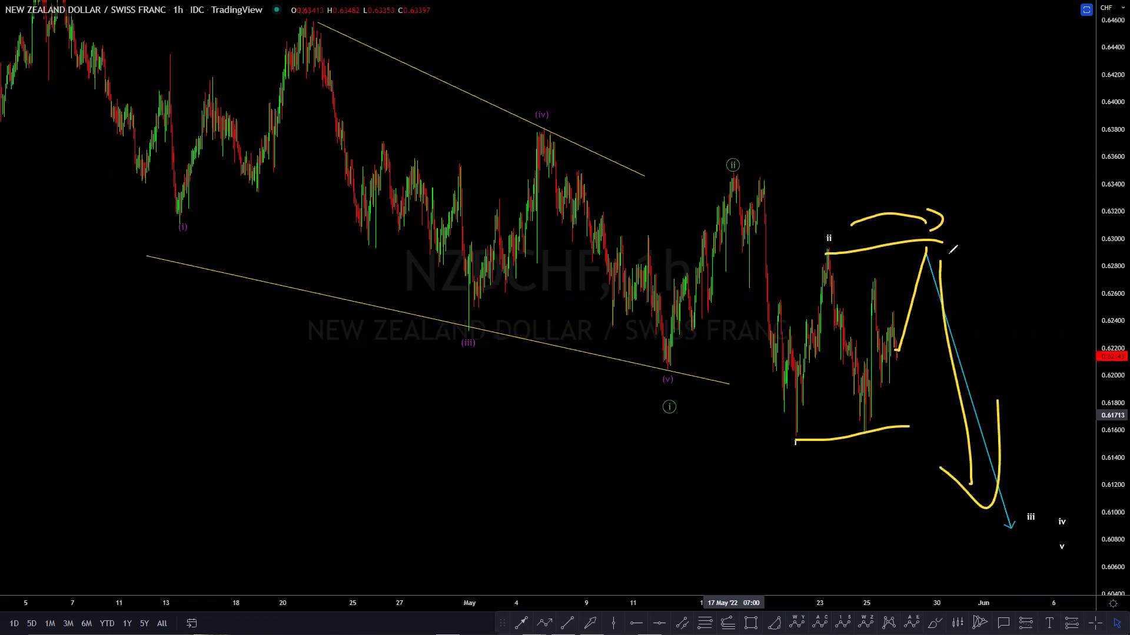
pyautogui.press('Escape')
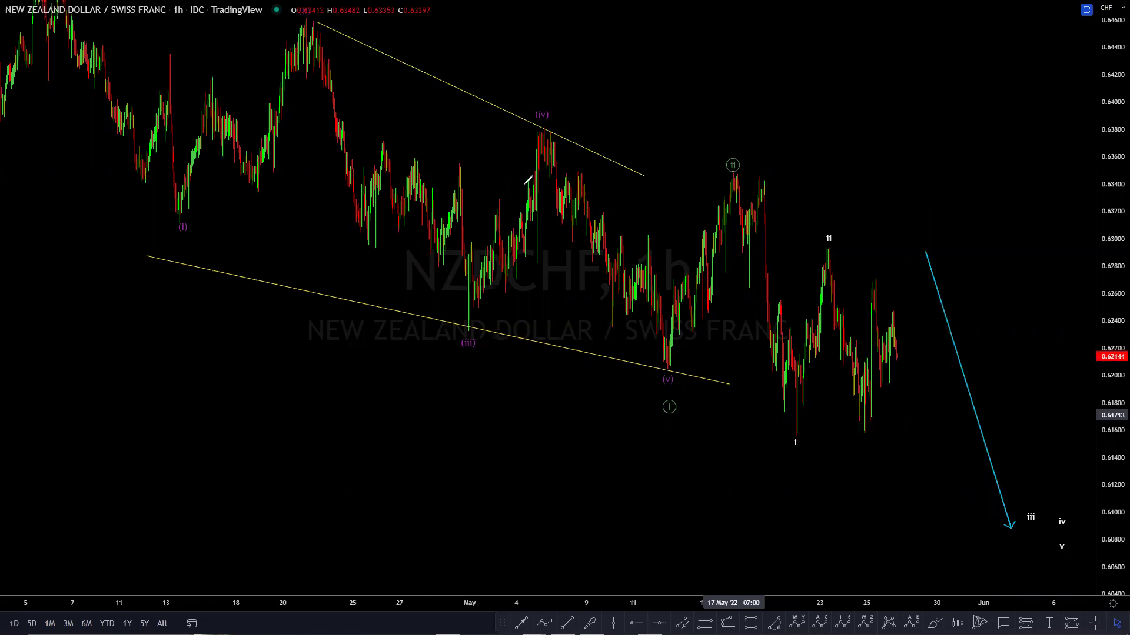
# Step: Leave the full-screen chart, switch to the Trading Waves home page in Chrome and minimise its support chat
pyautogui.press('Escape')
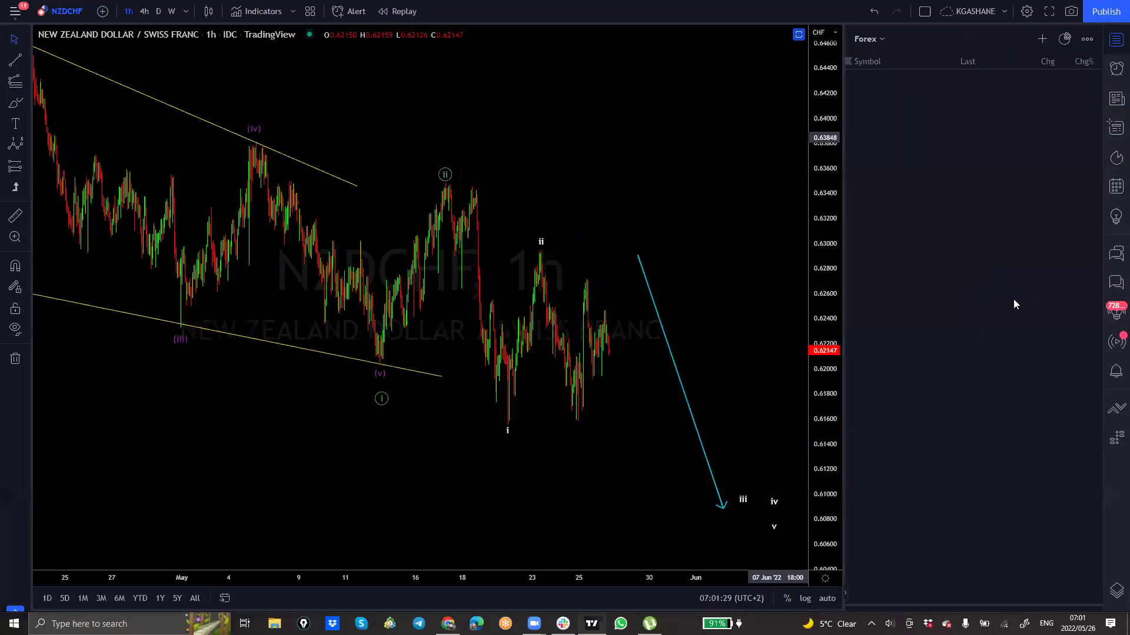
pyautogui.scroll(-3, 694, 438)
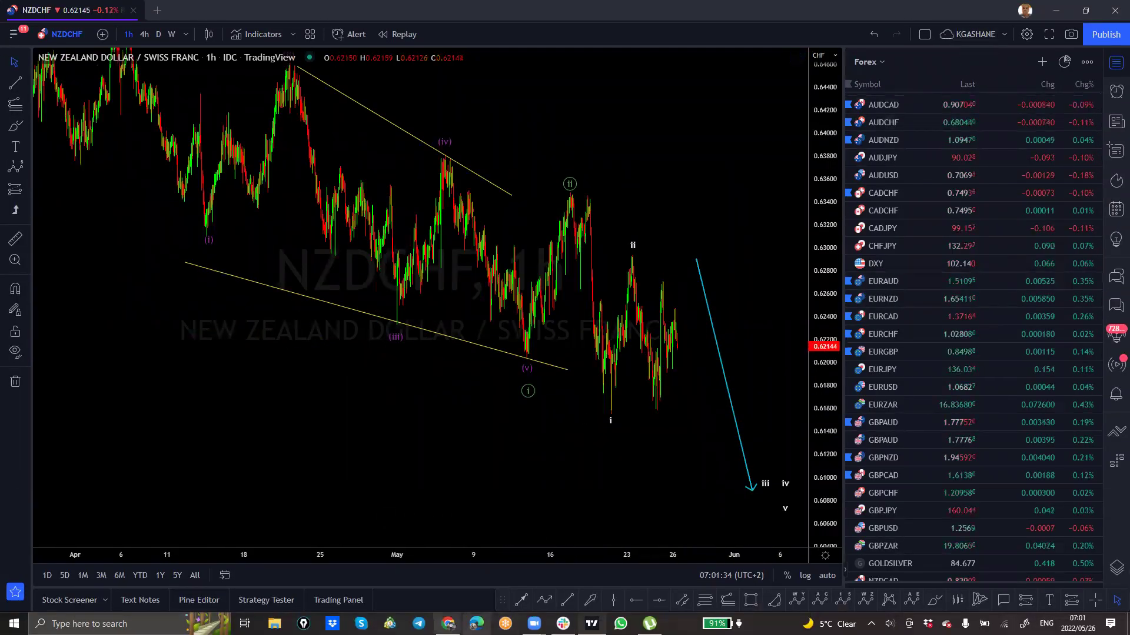
pyautogui.click(448, 624)
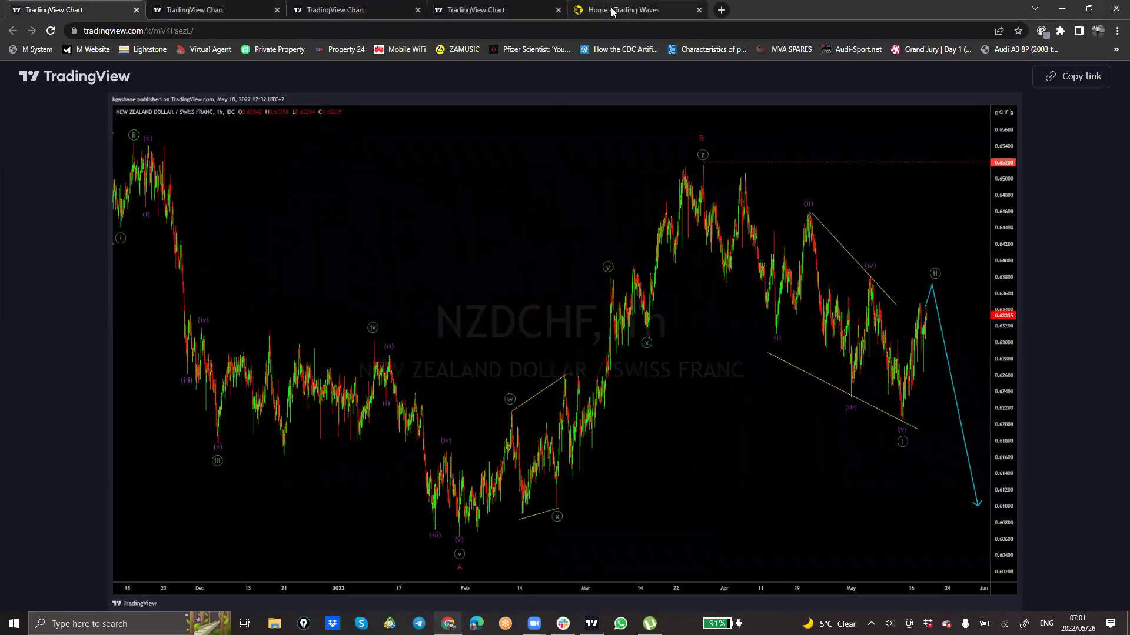
pyautogui.click(613, 12)
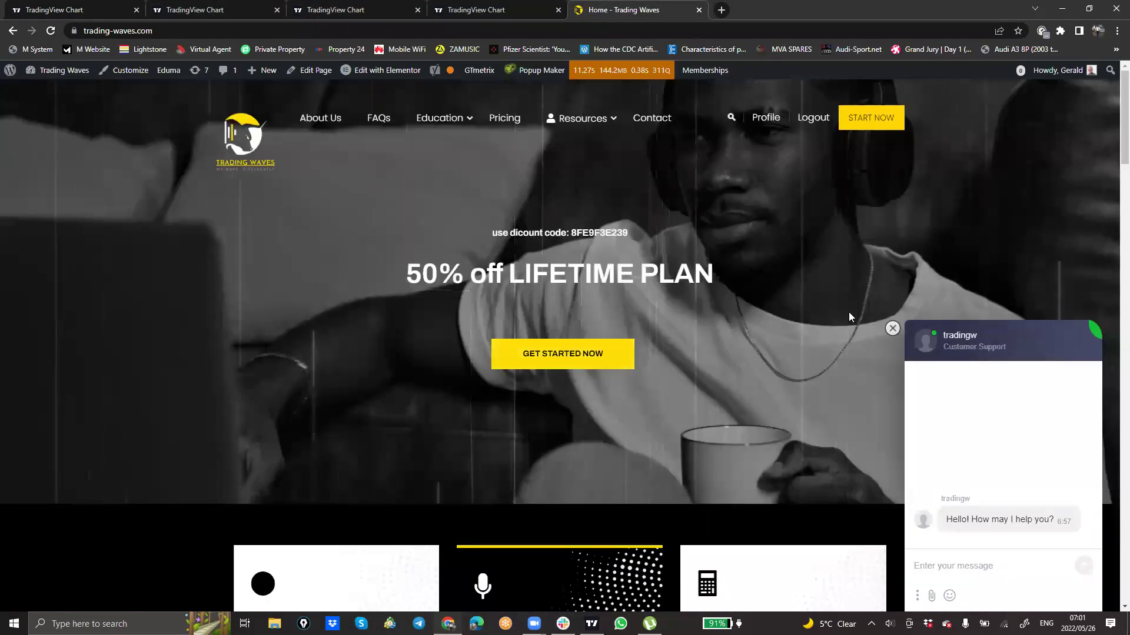
pyautogui.click(892, 328)
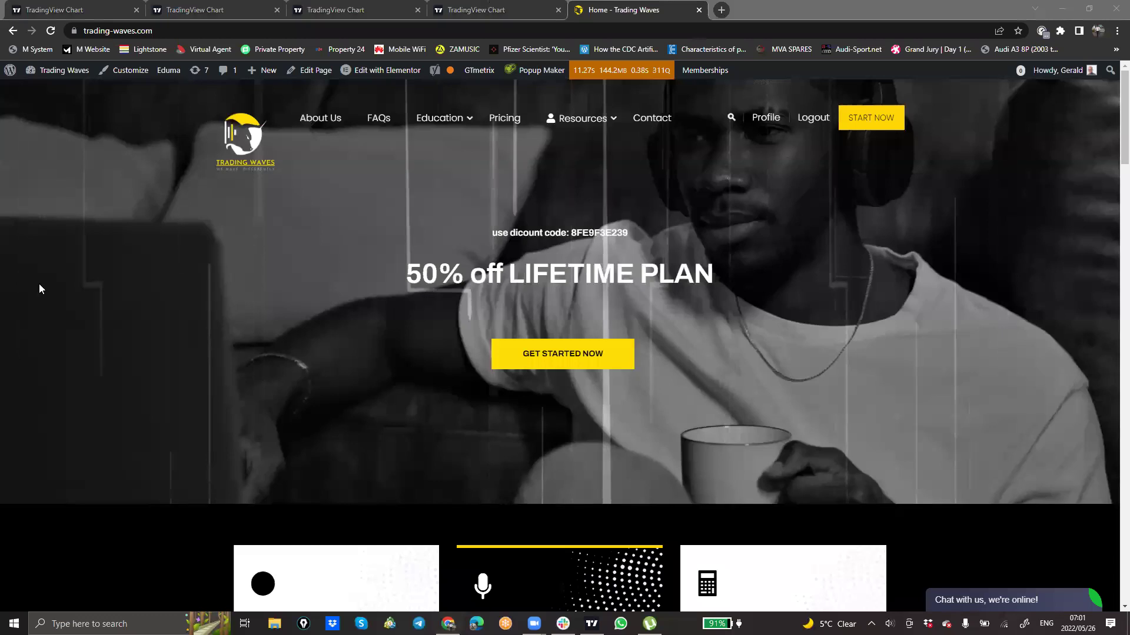
# Step: Circle the site's Education, Resources and Pricing entries, and underline and circle the 50% off lifetime plan offer
pyautogui.moveTo(423, 94); pyautogui.dragTo(411, 99)
pyautogui.moveTo(598, 97); pyautogui.dragTo(592, 104)
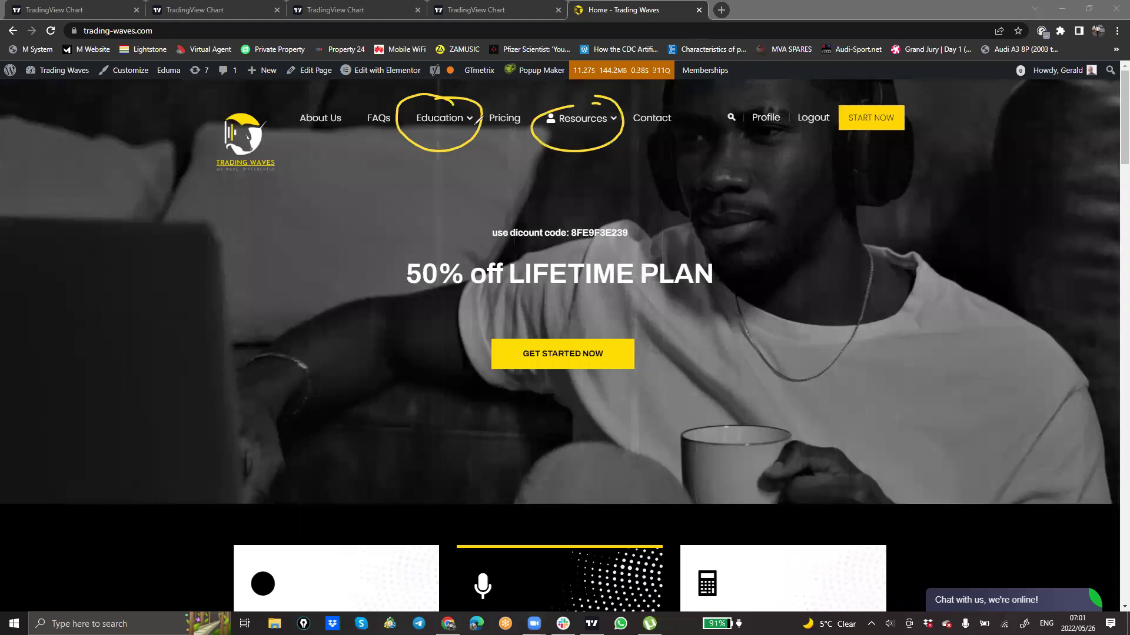
pyautogui.moveTo(504, 92); pyautogui.dragTo(537, 102)
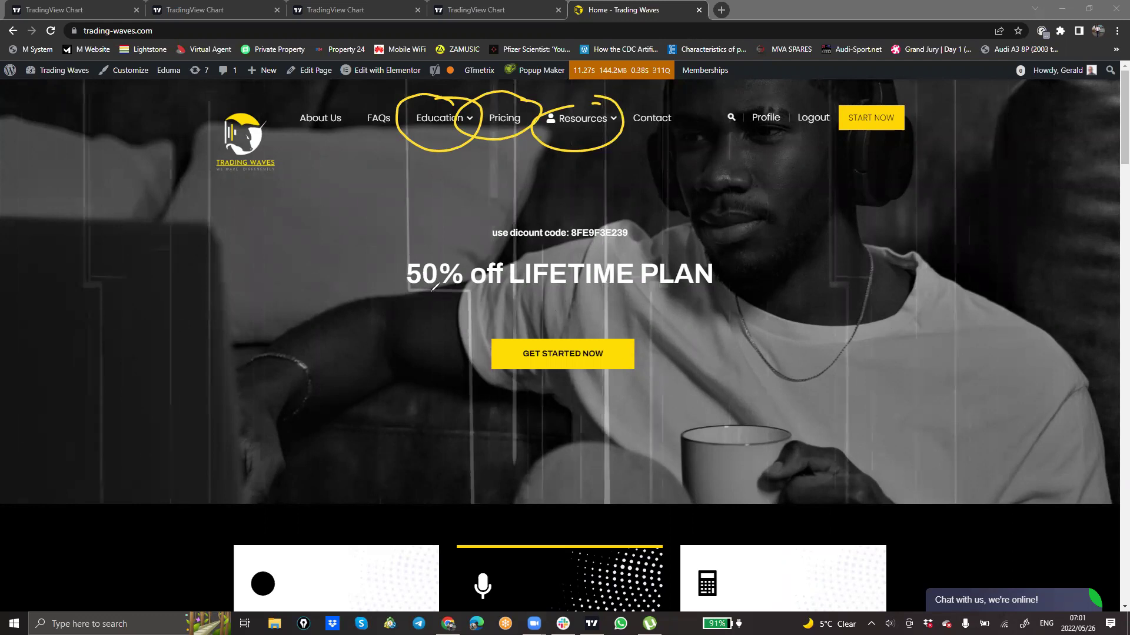
pyautogui.moveTo(424, 302)
pyautogui.mouseDown()
pyautogui.moveTo(607, 297)
pyautogui.moveTo(397, 209)
pyautogui.moveTo(478, 334)
pyautogui.mouseUp()
pyautogui.moveTo(734, 280); pyautogui.dragTo(639, 233)
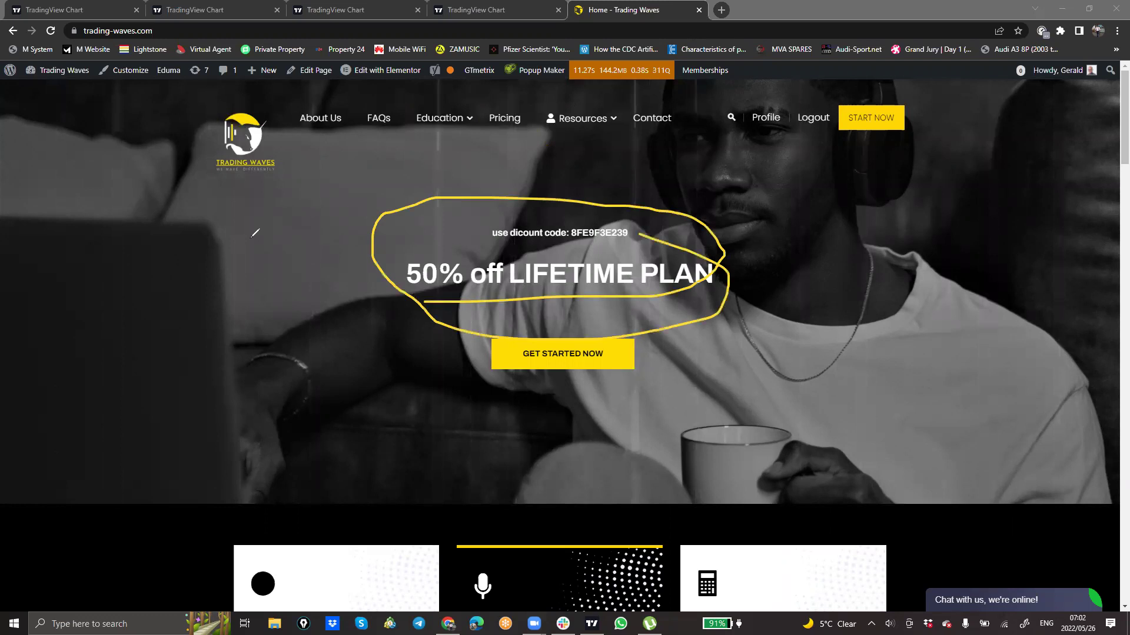